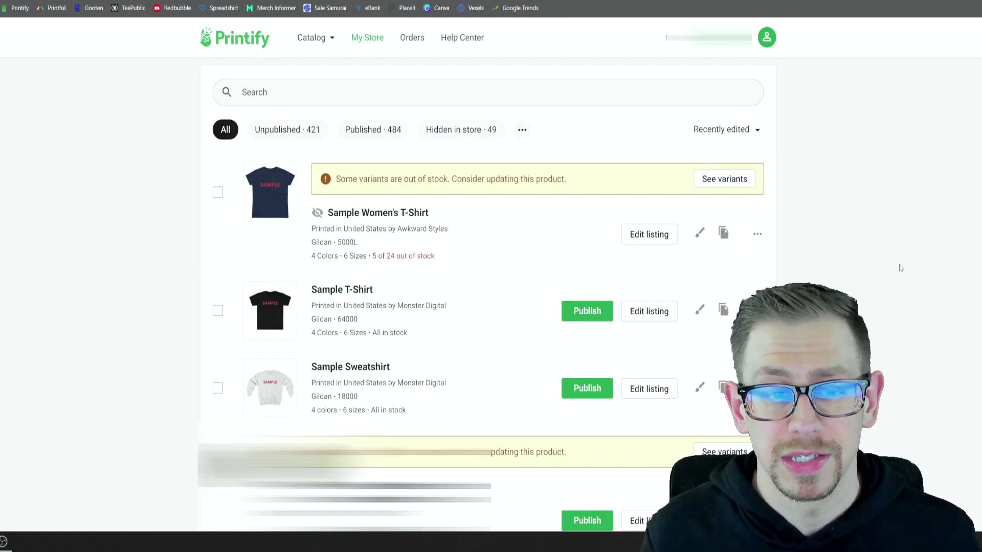
- Open the Sample T-Shirt design editor and save the product unchanged to return to My Store
scroll(840, 249, down, 1)
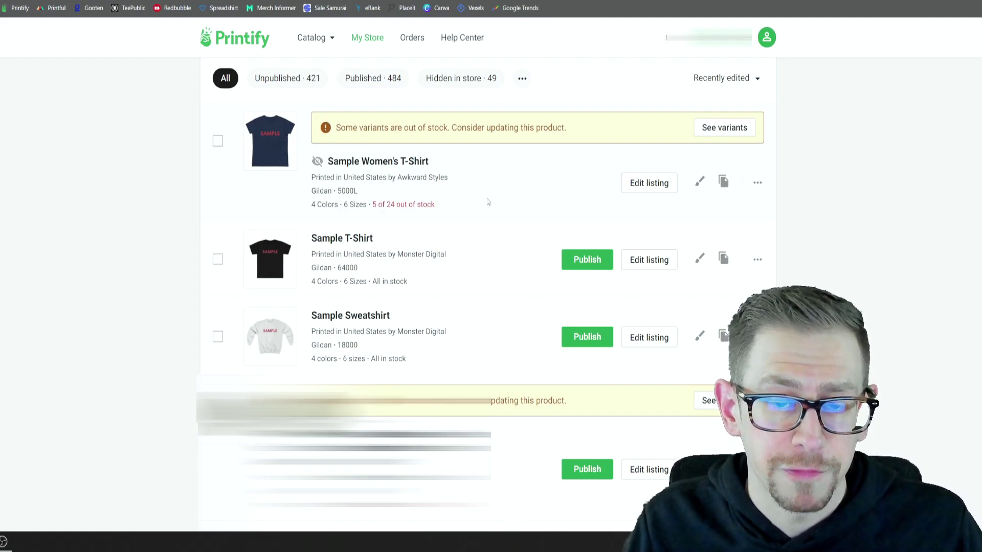
click(701, 262)
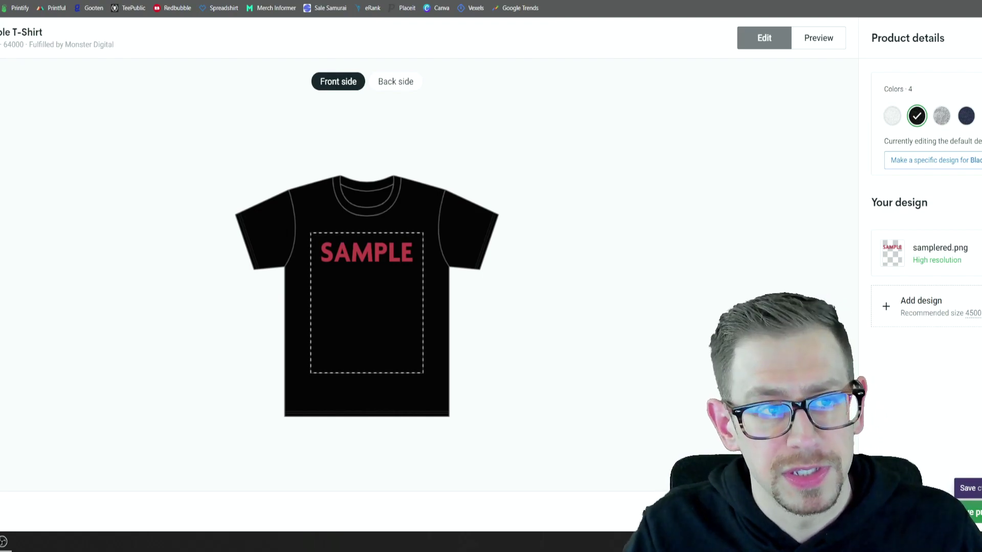
click(976, 516)
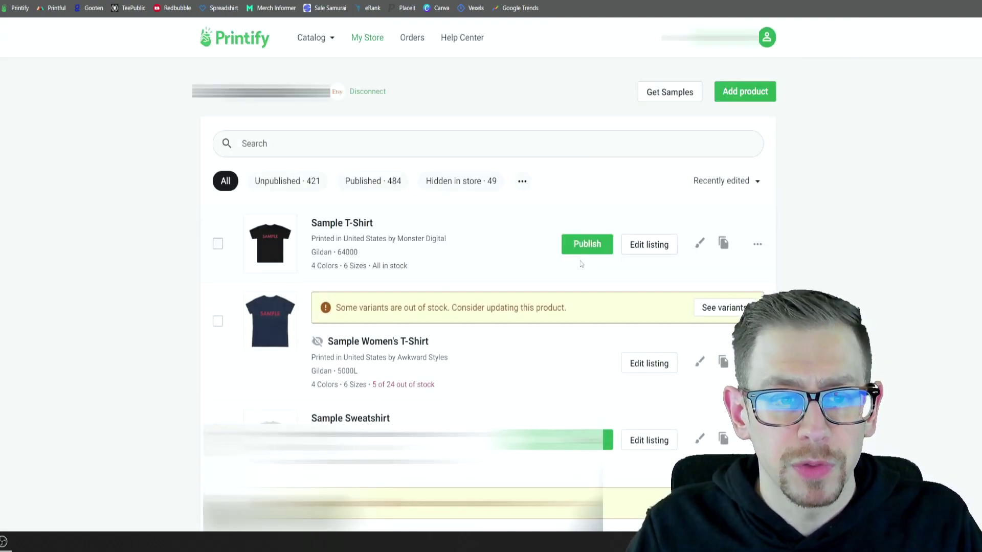
- In the Sample T-Shirt's listing settings, check Hide in store and select Show all variants
scroll(528, 261, down, 1)
click(645, 194)
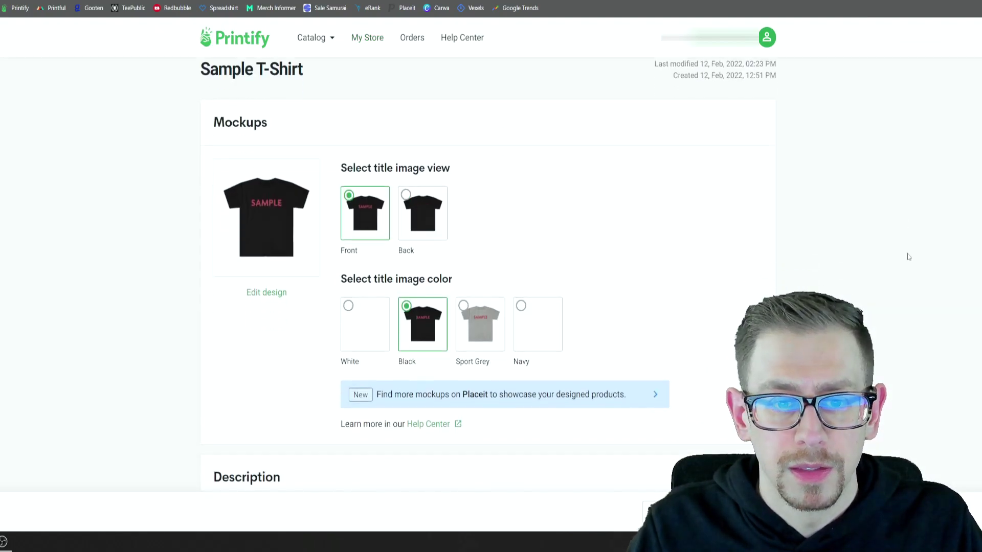
scroll(903, 258, down, 5)
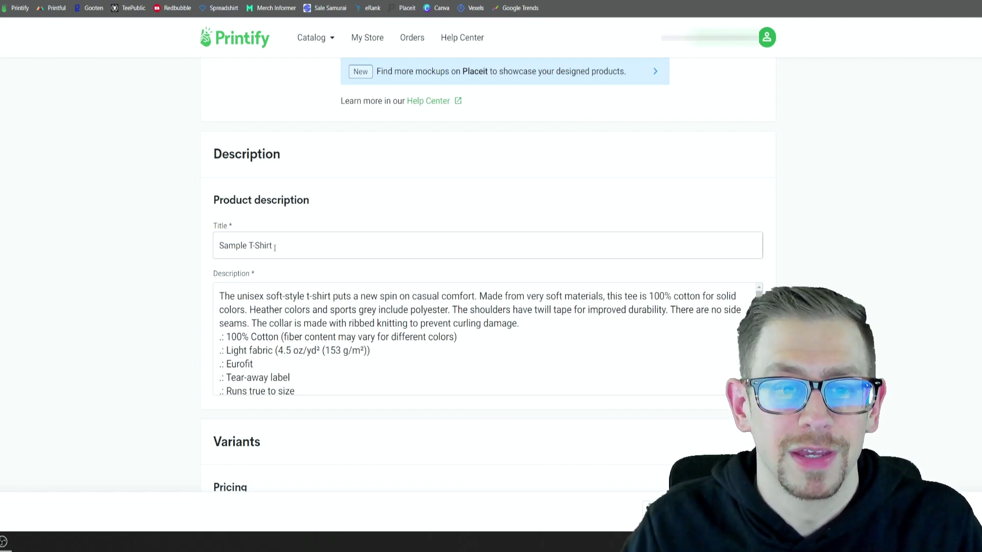
scroll(701, 271, down, 1)
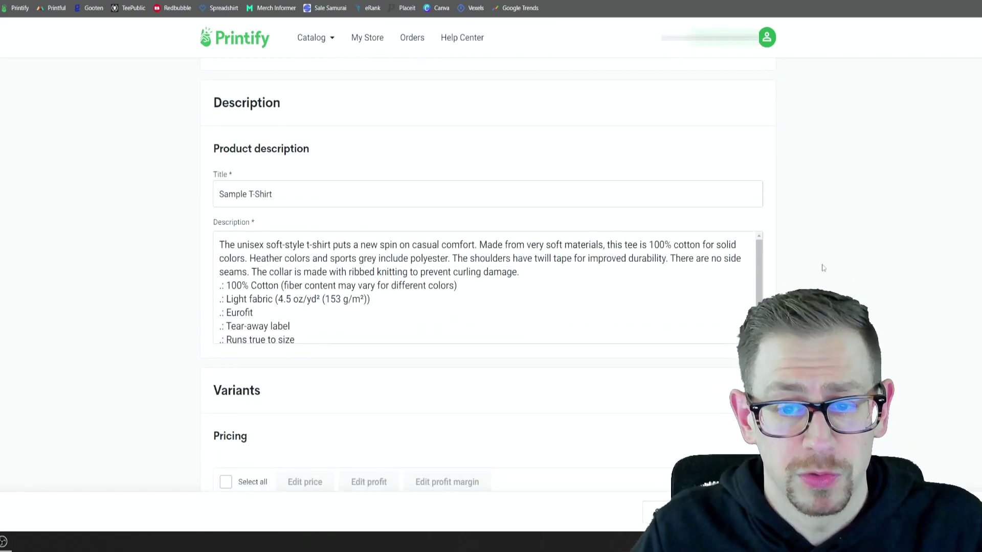
scroll(866, 278, down, 3)
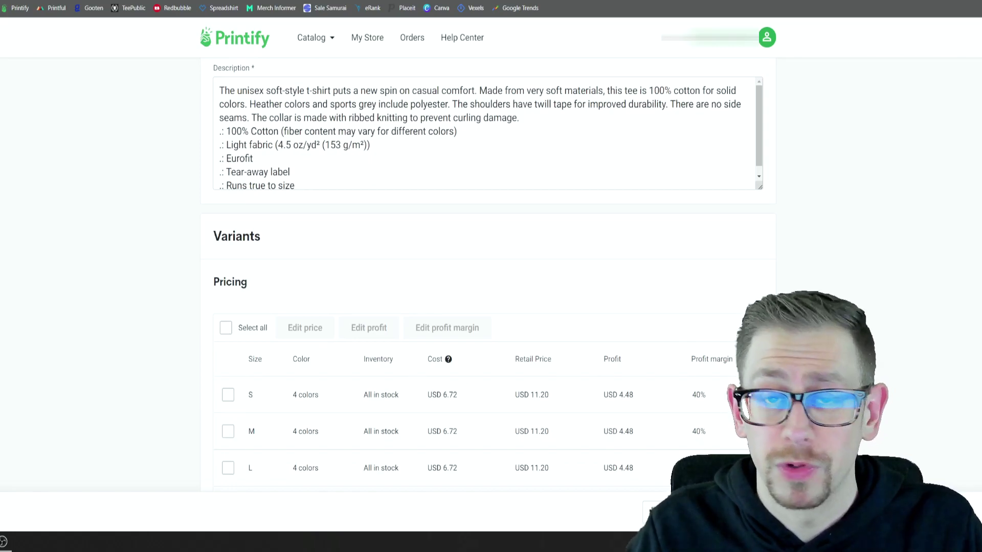
scroll(489, 272, down, 10)
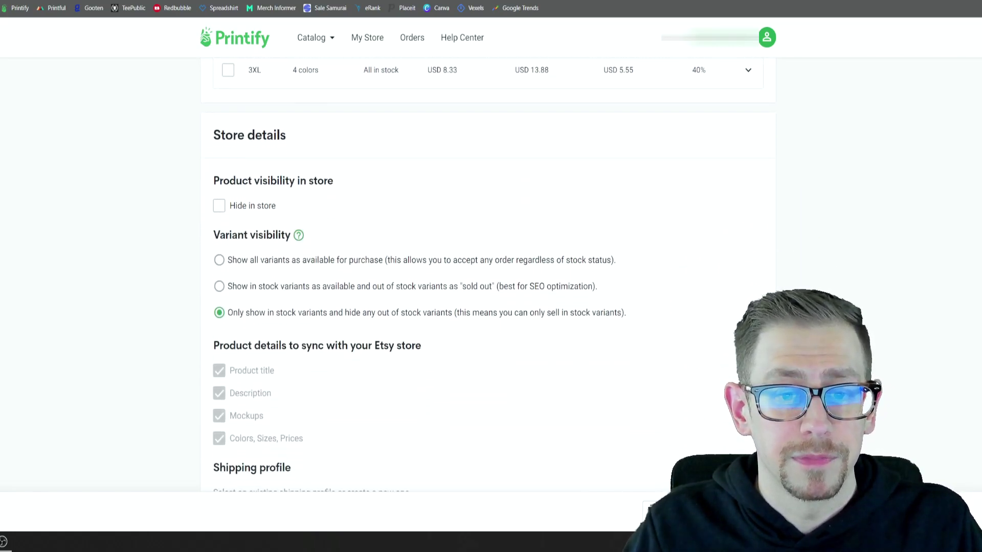
scroll(489, 276, down, 1)
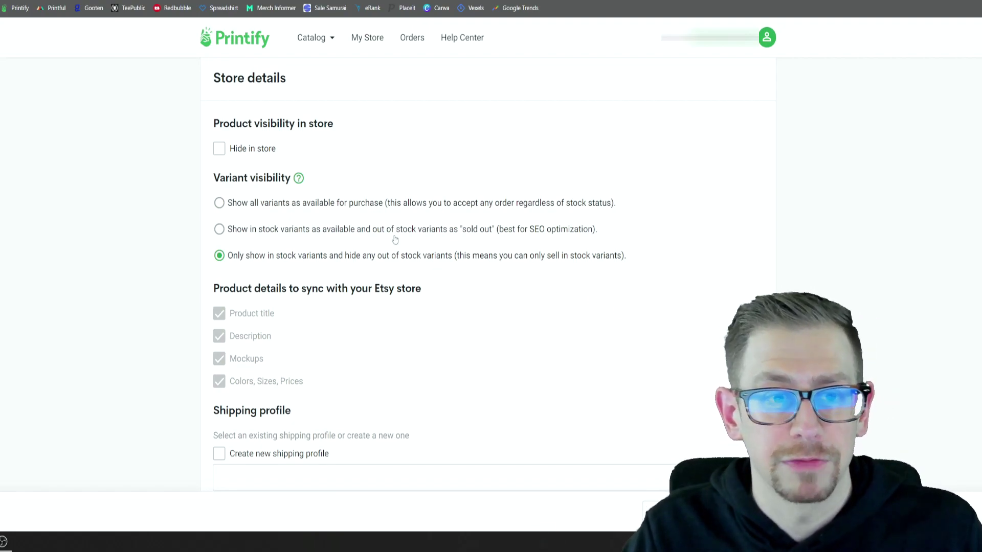
click(219, 149)
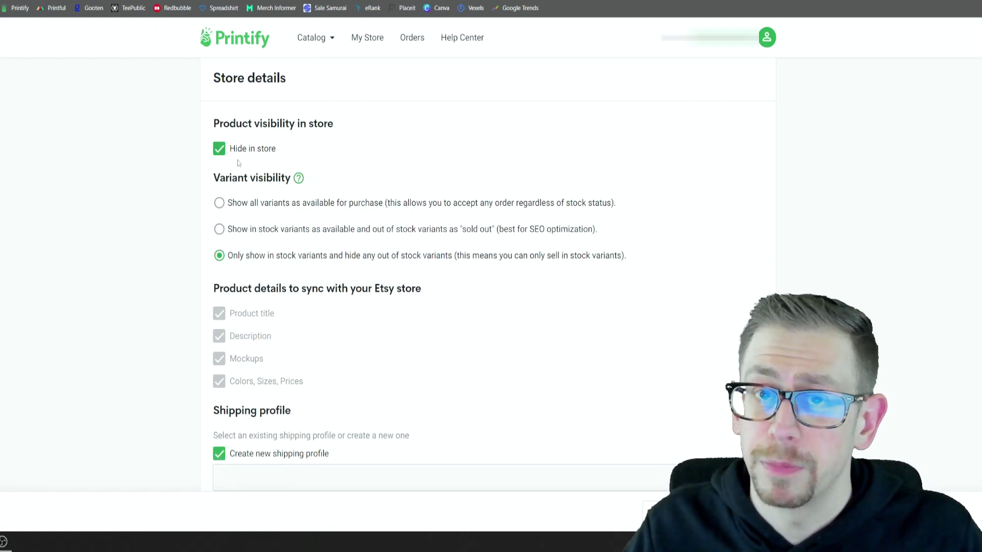
click(230, 209)
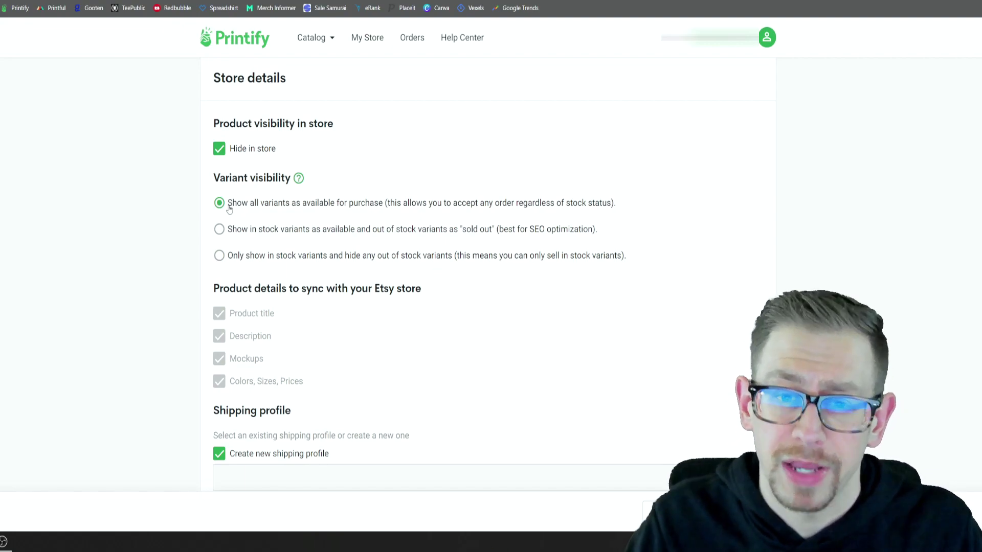
- Choose the 'T-Shirts Free US: 2-4 business days' shipping profile
scroll(230, 208, down, 1)
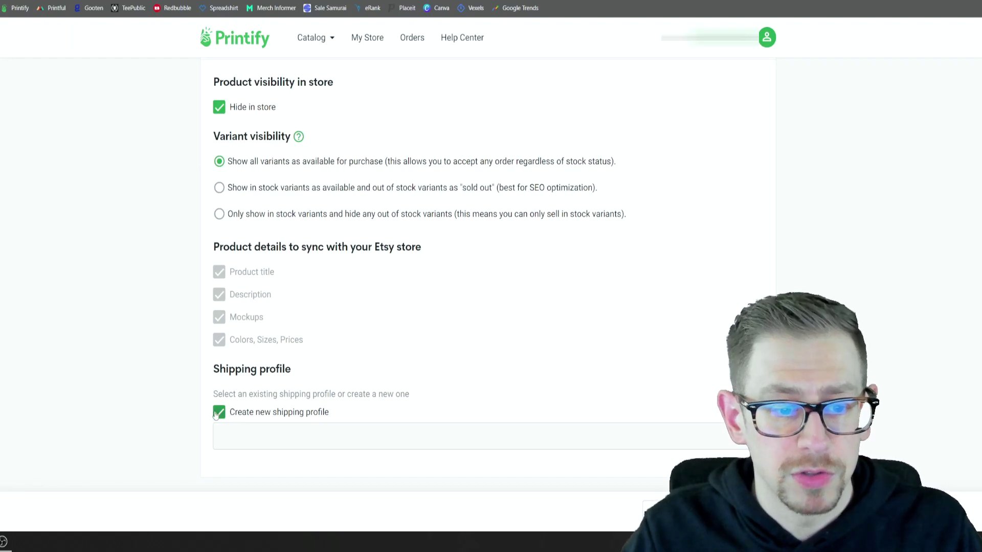
click(257, 447)
scroll(388, 344, down, 5)
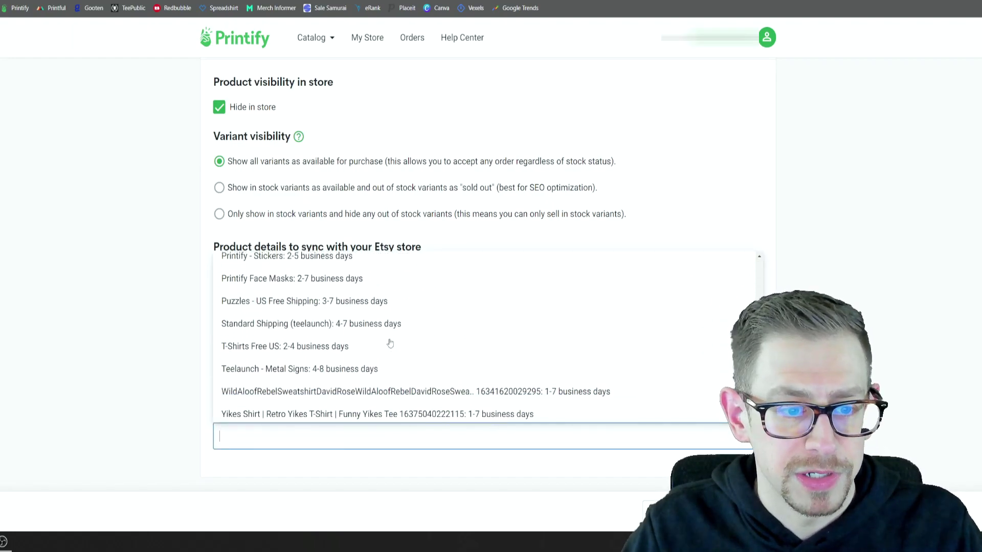
scroll(374, 354, down, 1)
click(340, 350)
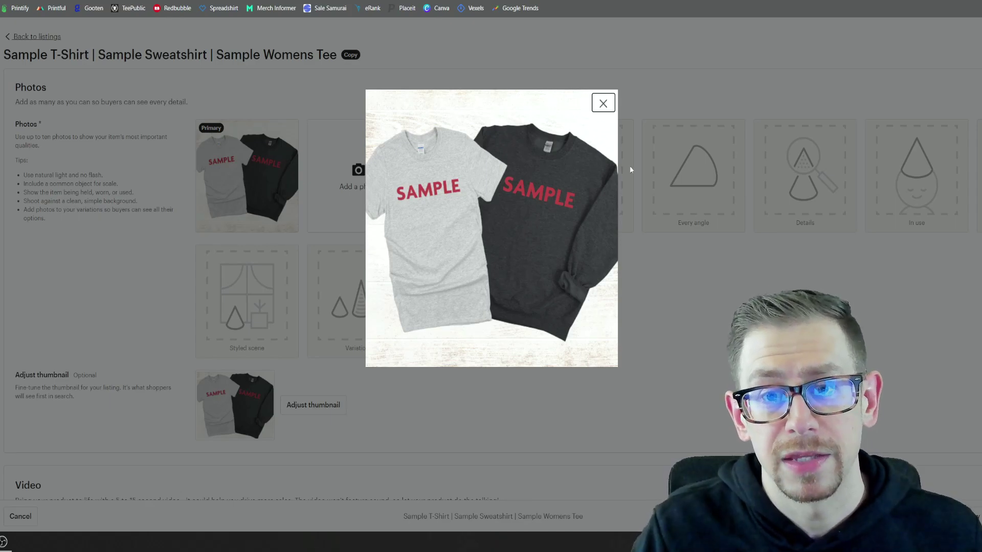
- Close the enlarged photo and scroll down to the Listing details title field
click(602, 105)
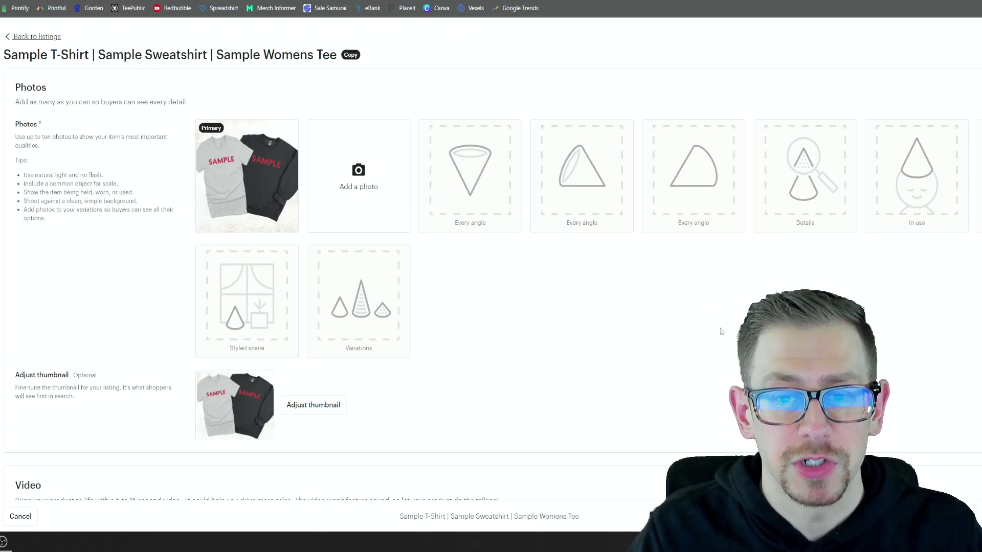
scroll(723, 328, down, 1)
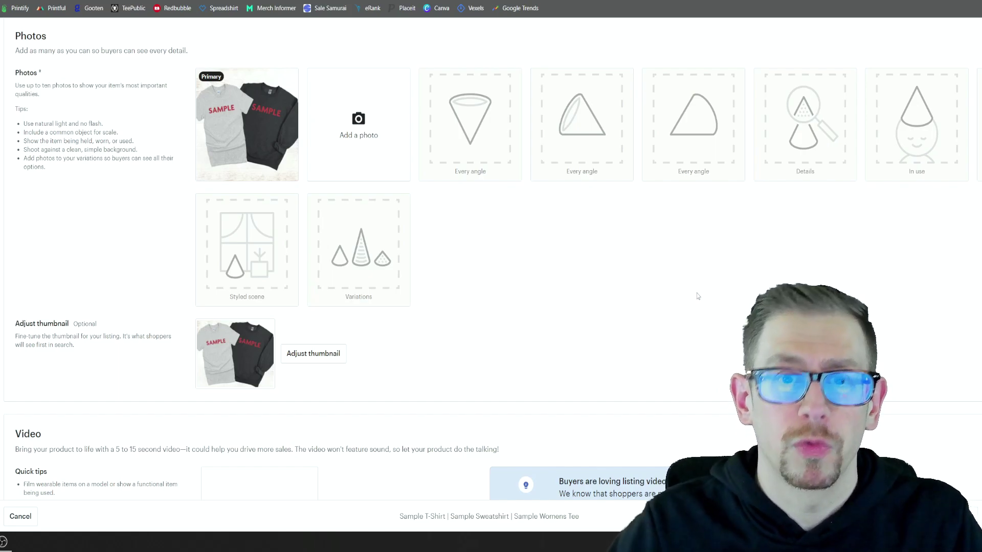
scroll(697, 296, down, 10)
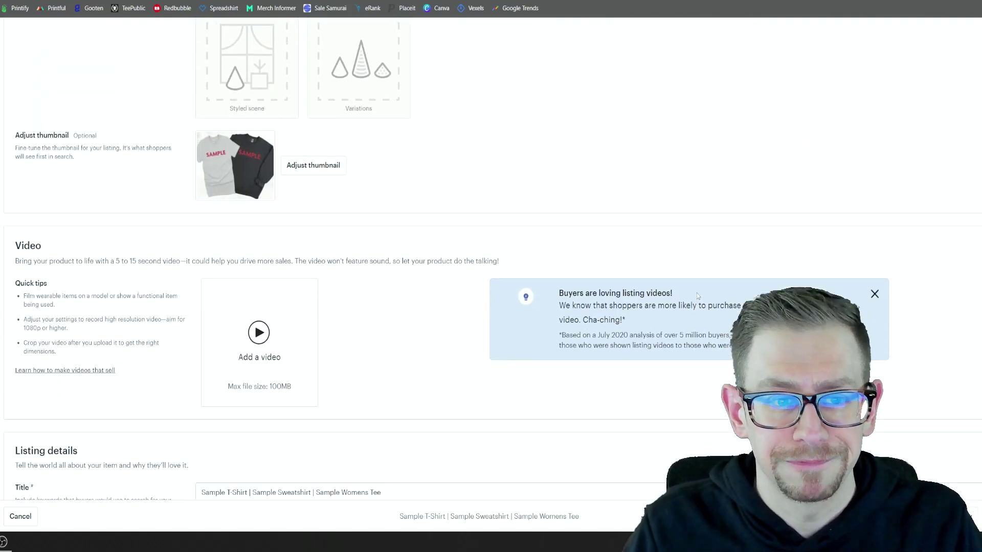
scroll(915, 245, down, 3)
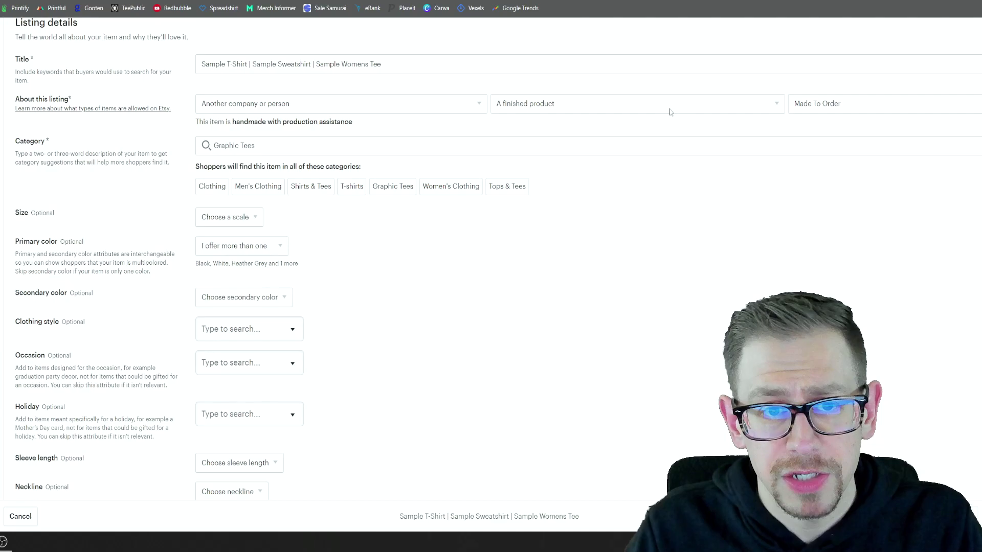
click(412, 64)
key(ctrl+a)
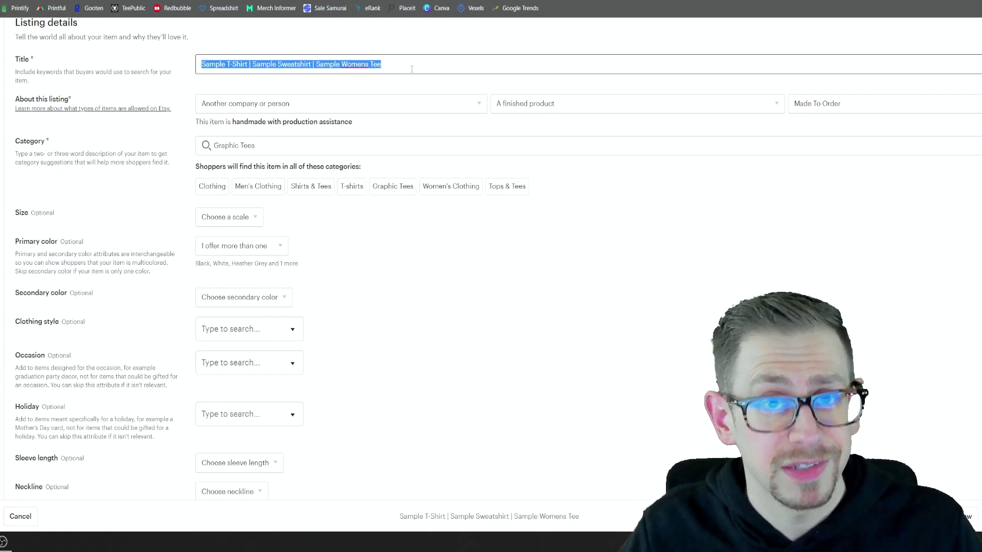
click(404, 99)
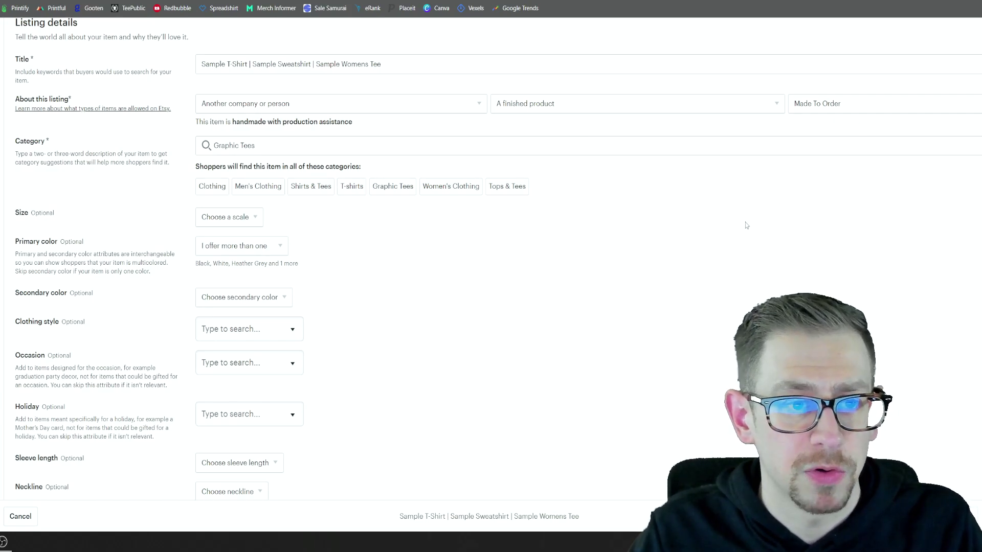
scroll(745, 225, down, 1)
click(438, 101)
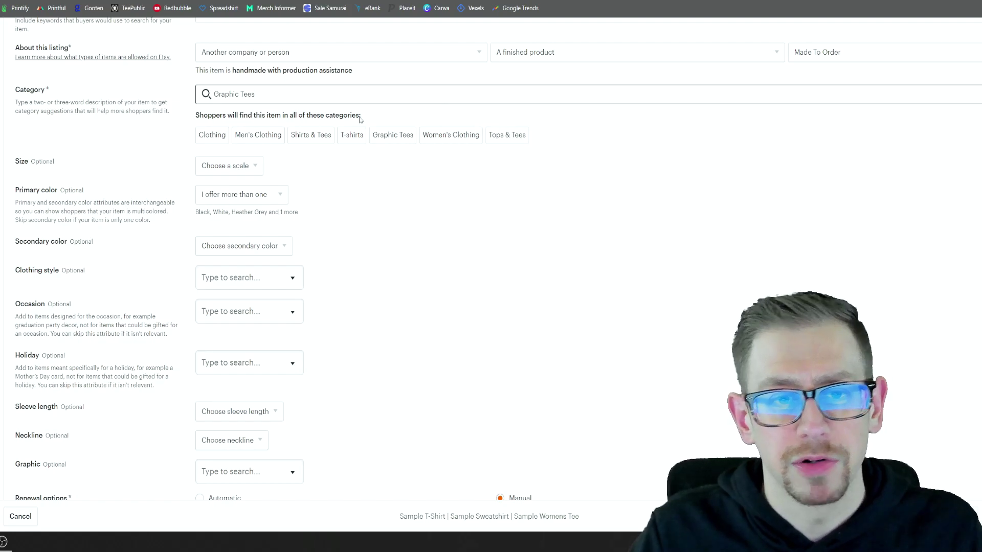
click(405, 163)
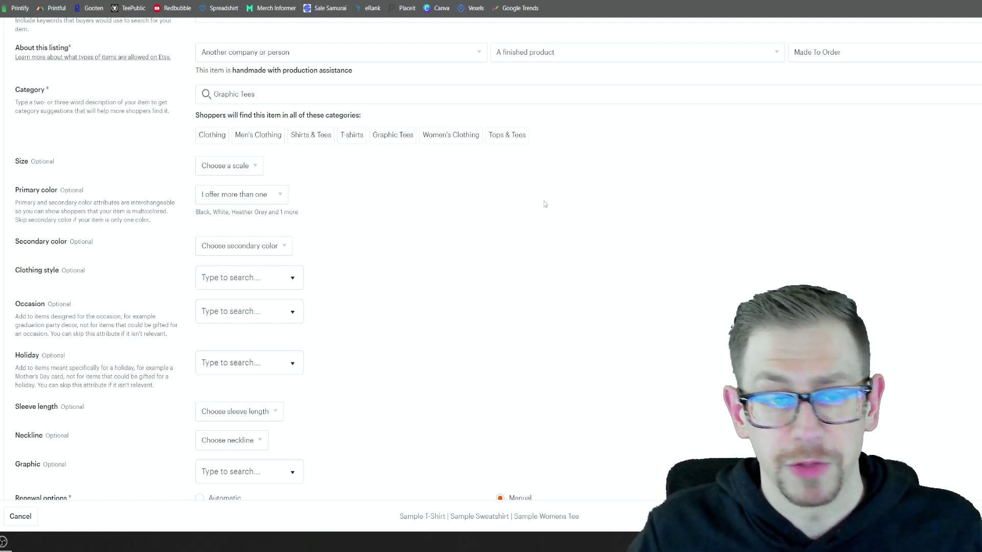
scroll(545, 204, down, 2)
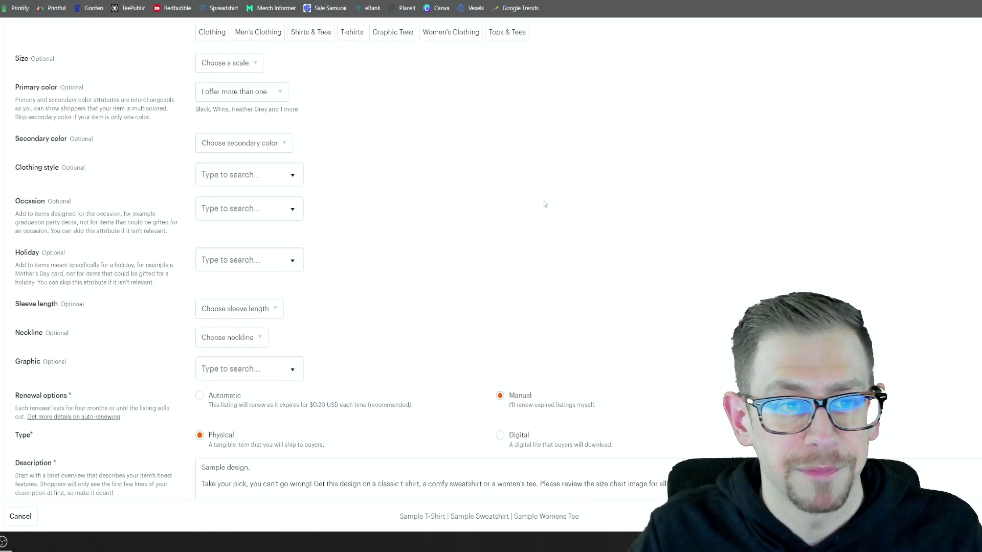
scroll(460, 150, down, 1)
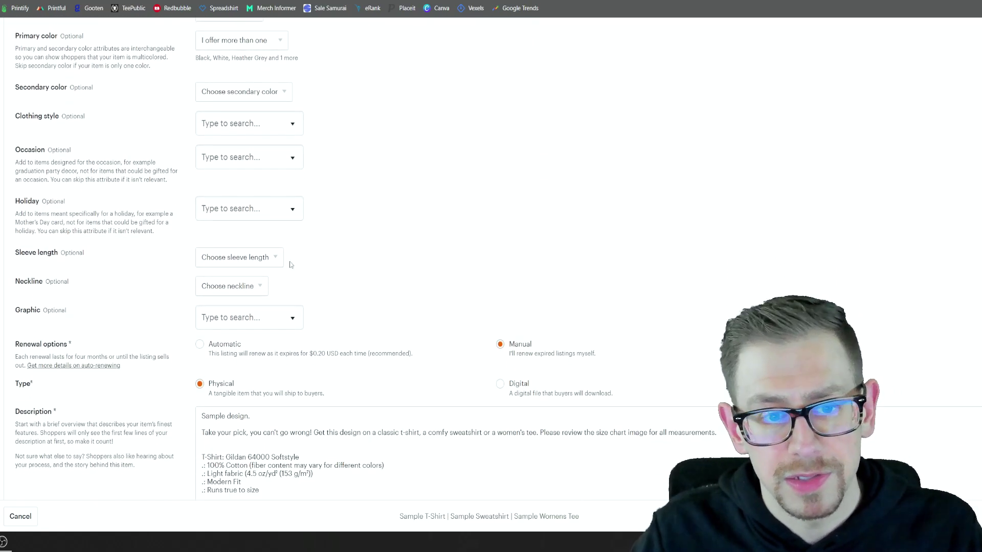
scroll(292, 274, down, 1)
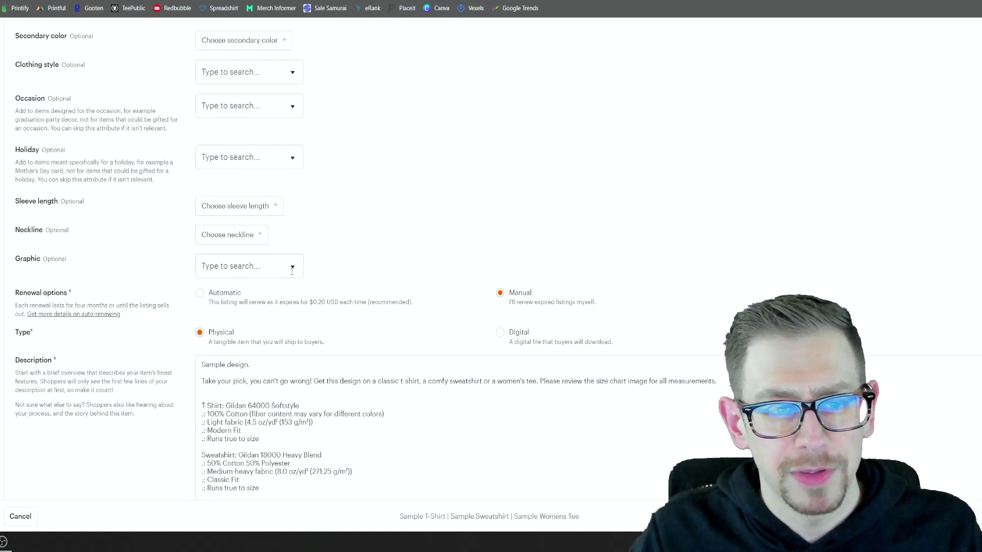
click(292, 268)
scroll(303, 346, down, 5)
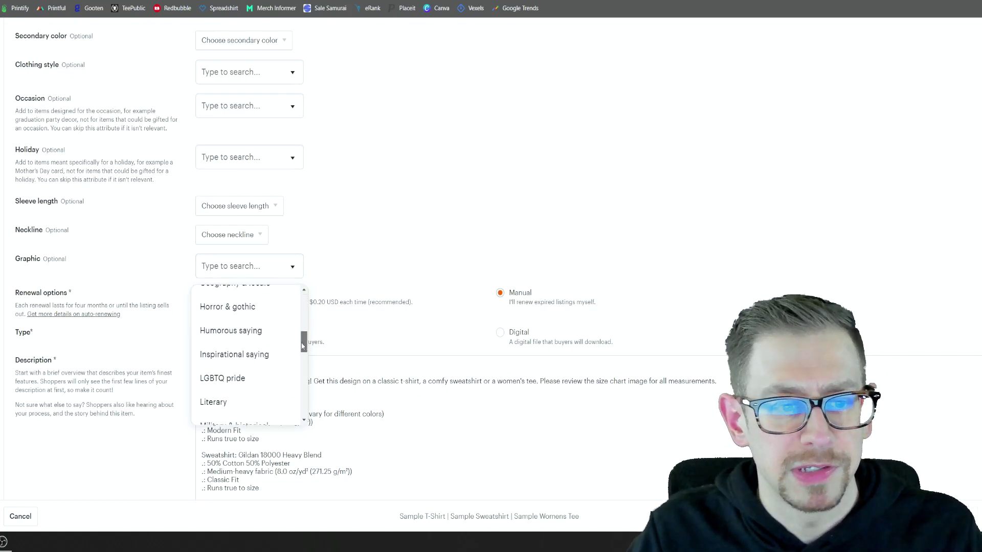
scroll(303, 346, up, 5)
click(409, 238)
scroll(394, 244, up, 1)
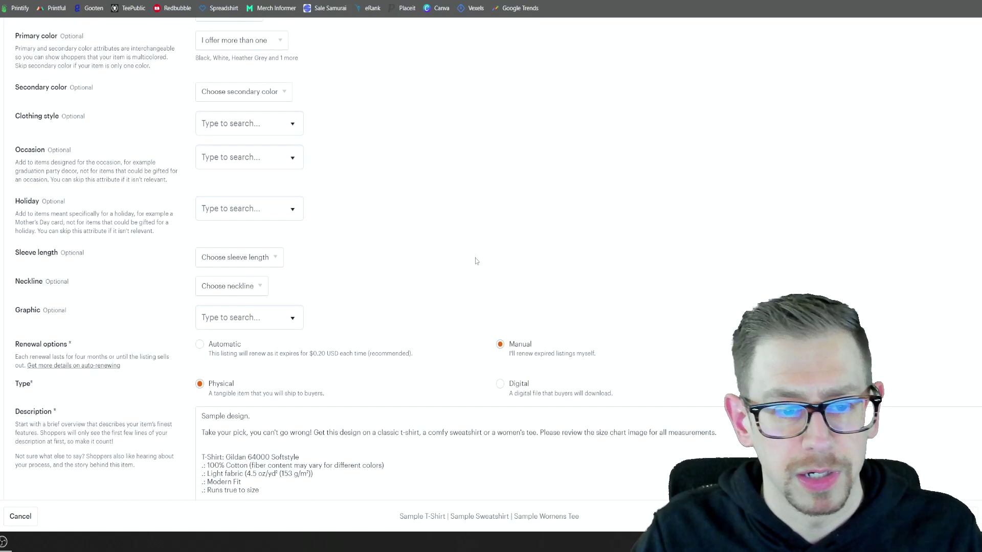
scroll(475, 261, down, 6)
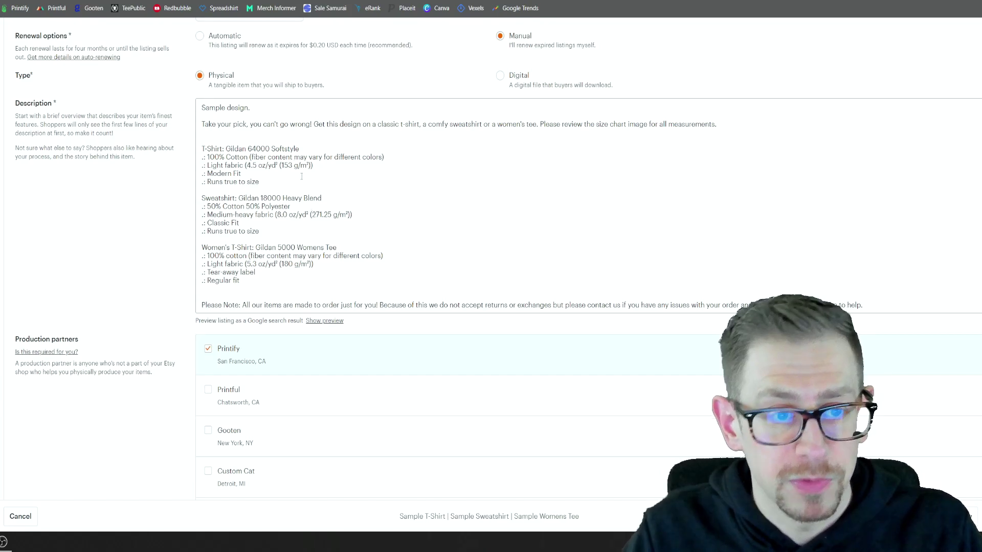
- Review the description, briefly selecting its T-shirt feature lines and 'Sample design.' opening line
drag(259, 183, 203, 158)
click(299, 214)
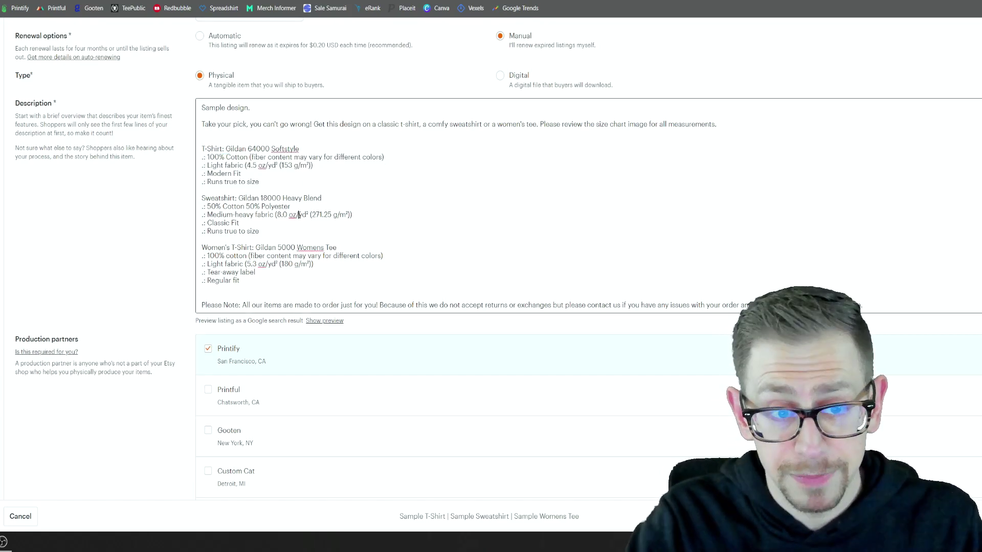
scroll(299, 215, up, 1)
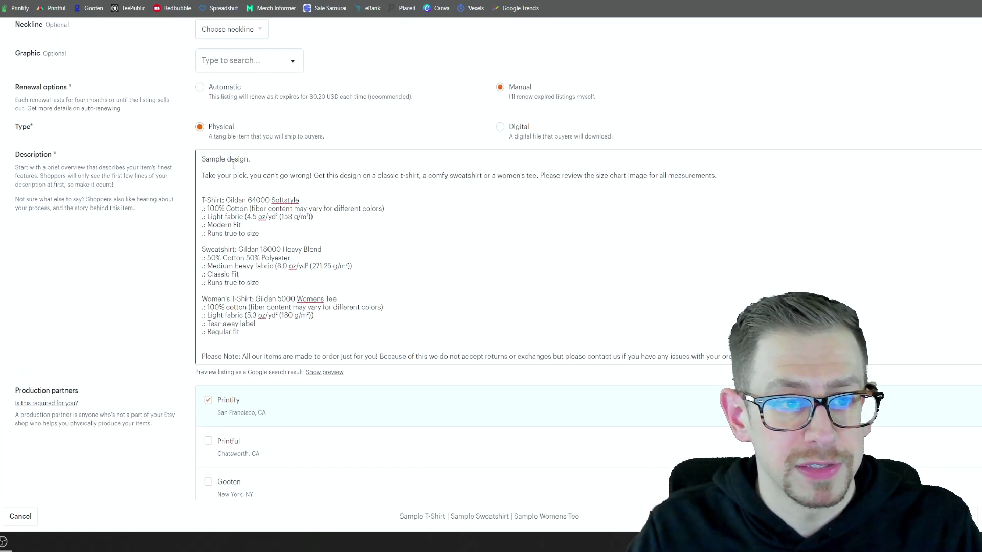
triple_click(259, 160)
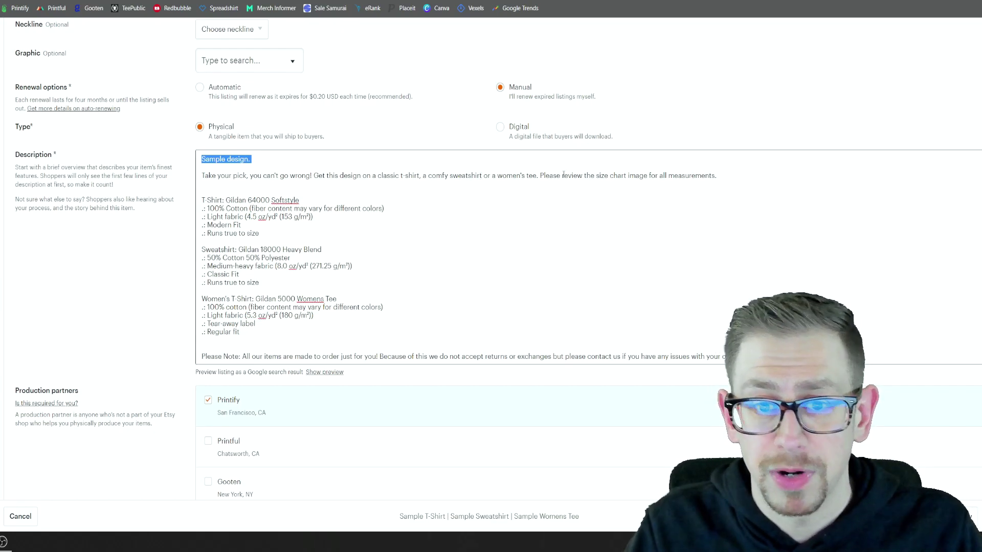
scroll(400, 352, down, 1)
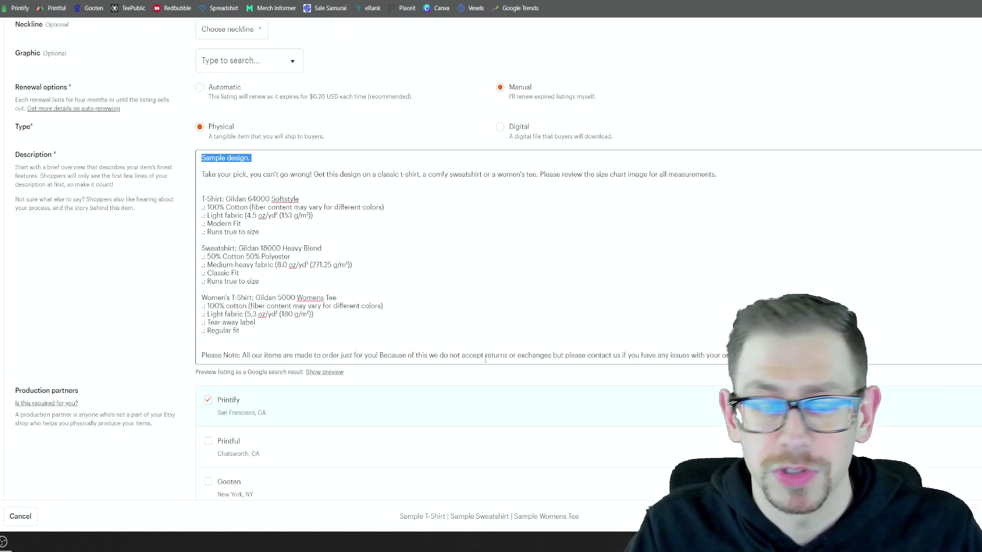
click(136, 301)
- Scroll past the Tags field, dismissing its autocomplete, down to the Variations section
scroll(136, 301, down, 5)
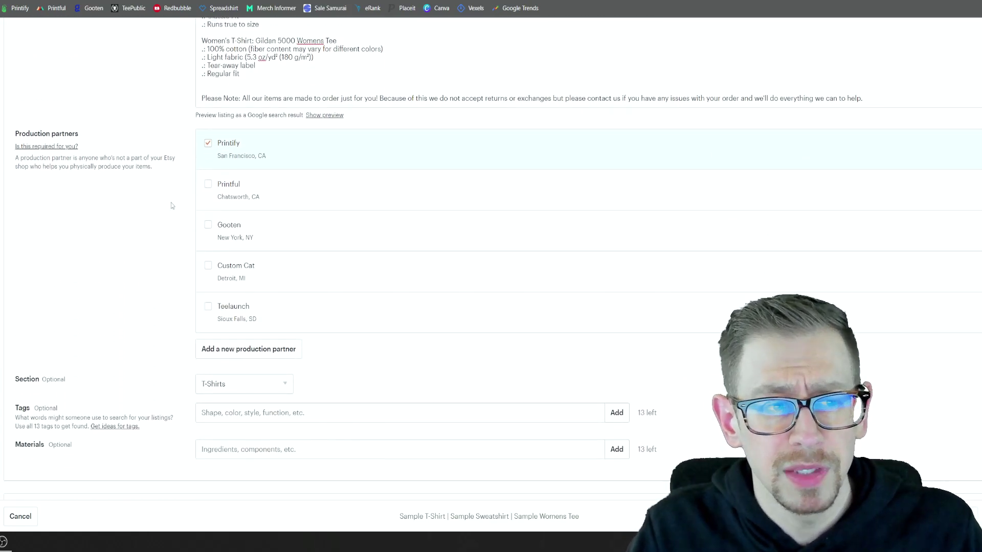
scroll(113, 240, down, 3)
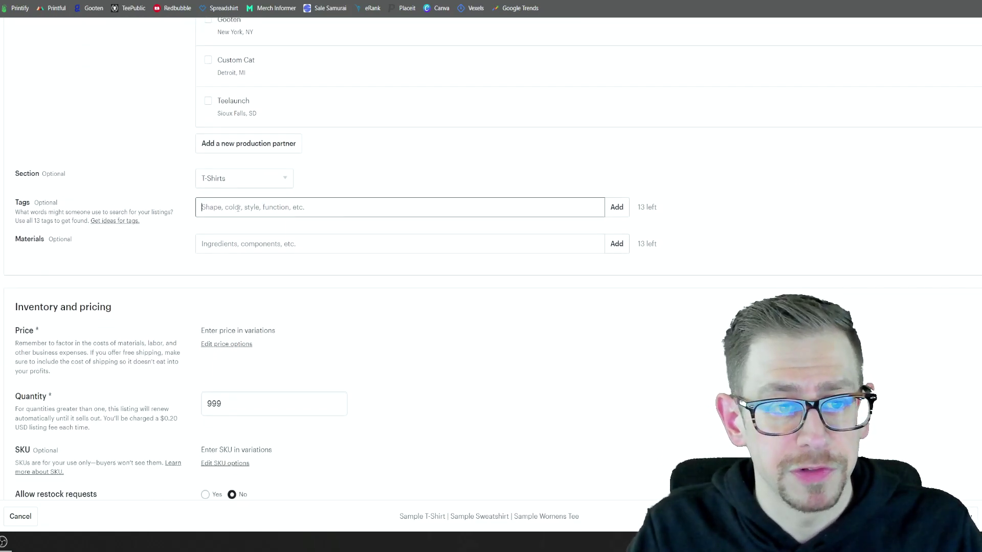
click(317, 207)
click(453, 168)
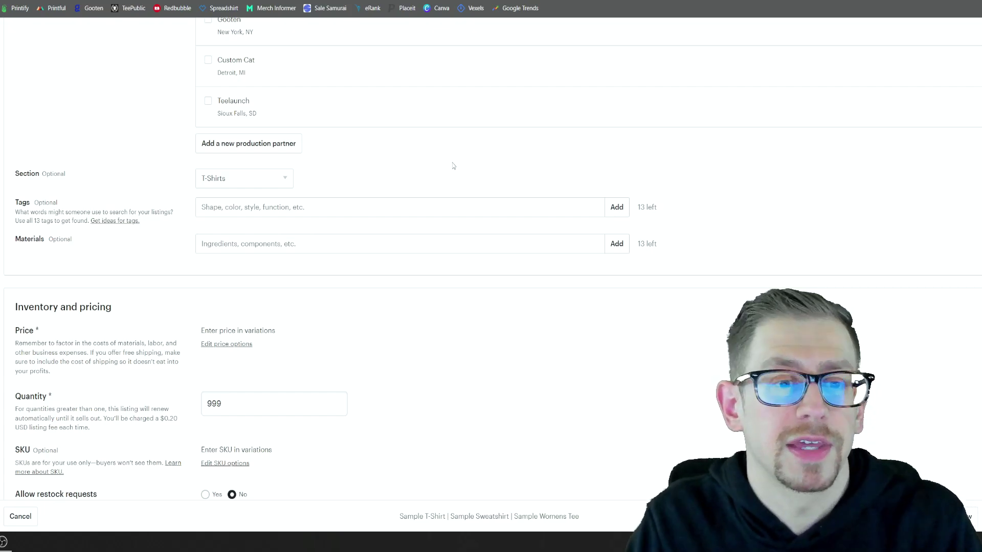
scroll(454, 166, down, 10)
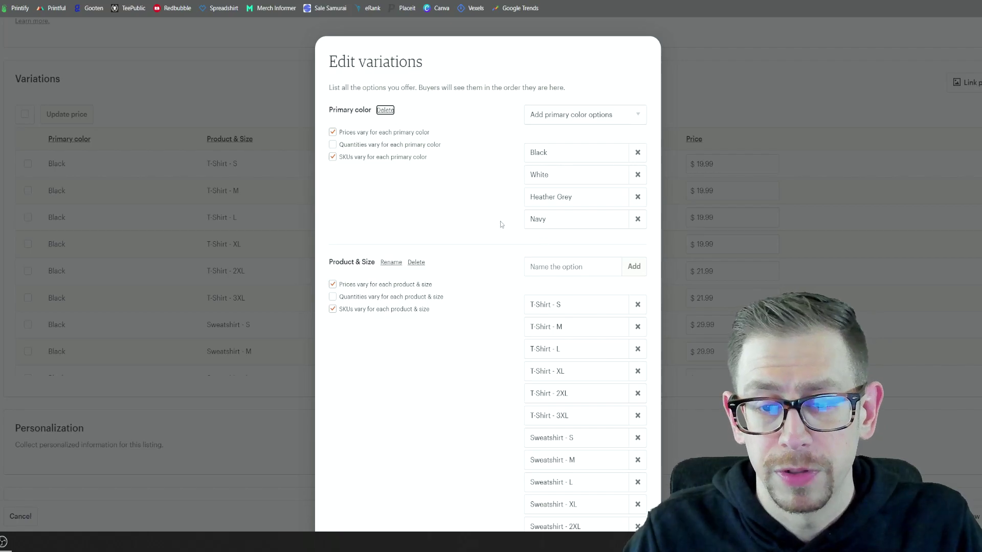
- Review the colour and T-Shirt, Sweatshirt, Womens Tee size options, then apply them with Update
scroll(458, 212, down, 1)
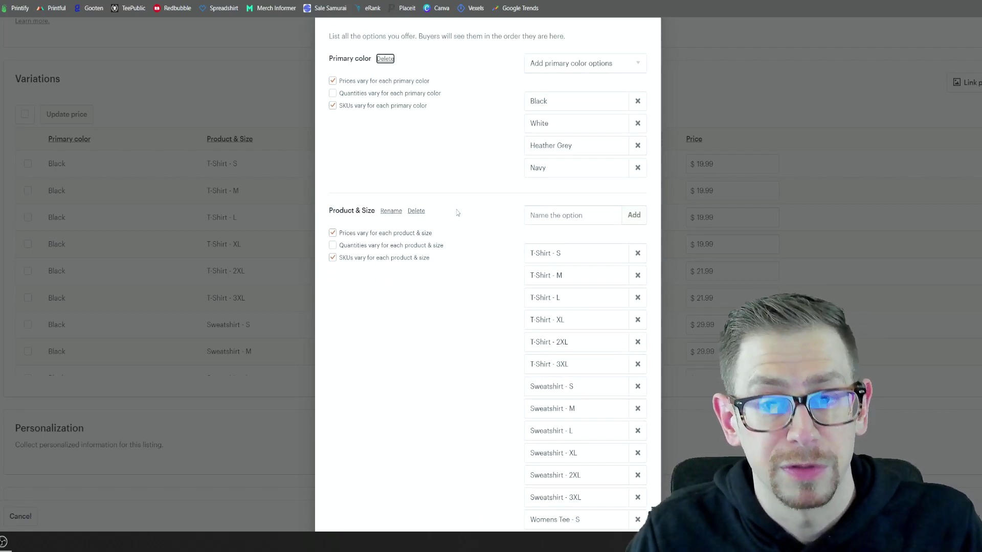
scroll(459, 211, down, 2)
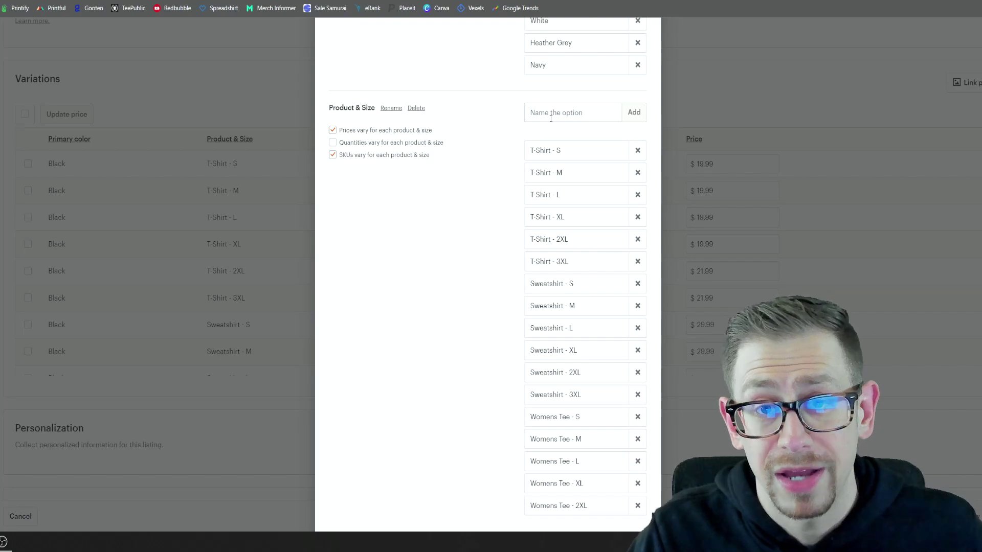
scroll(532, 180, down, 1)
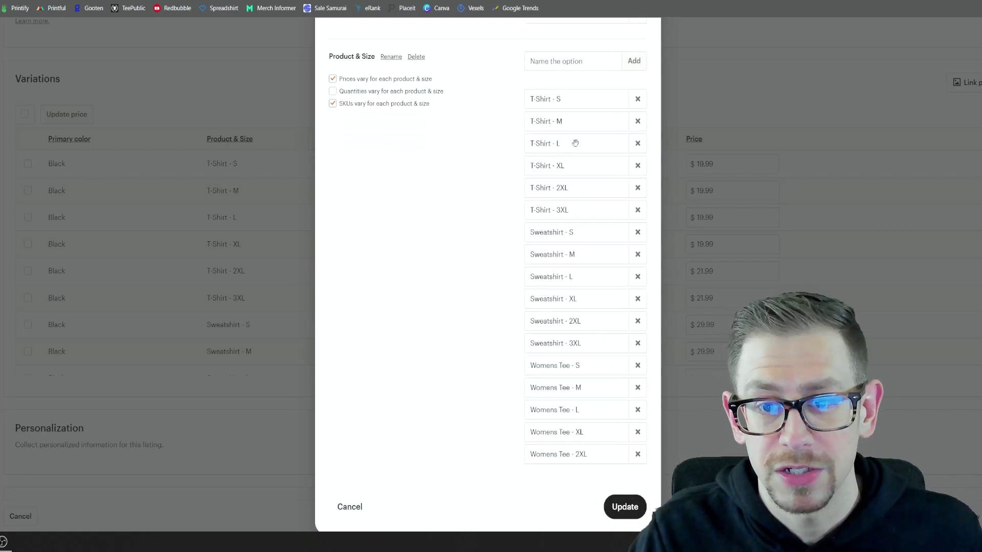
scroll(586, 228, down, 1)
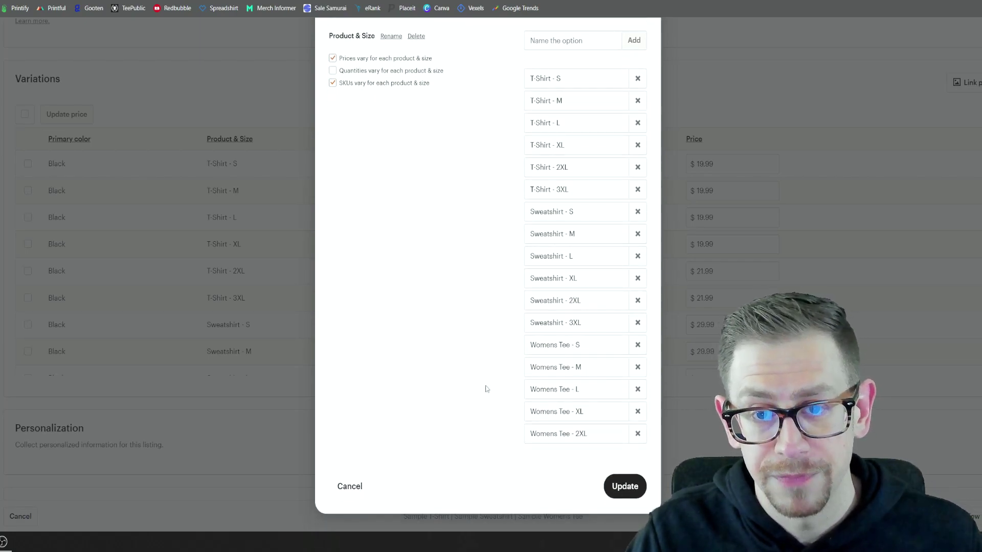
scroll(486, 388, up, 5)
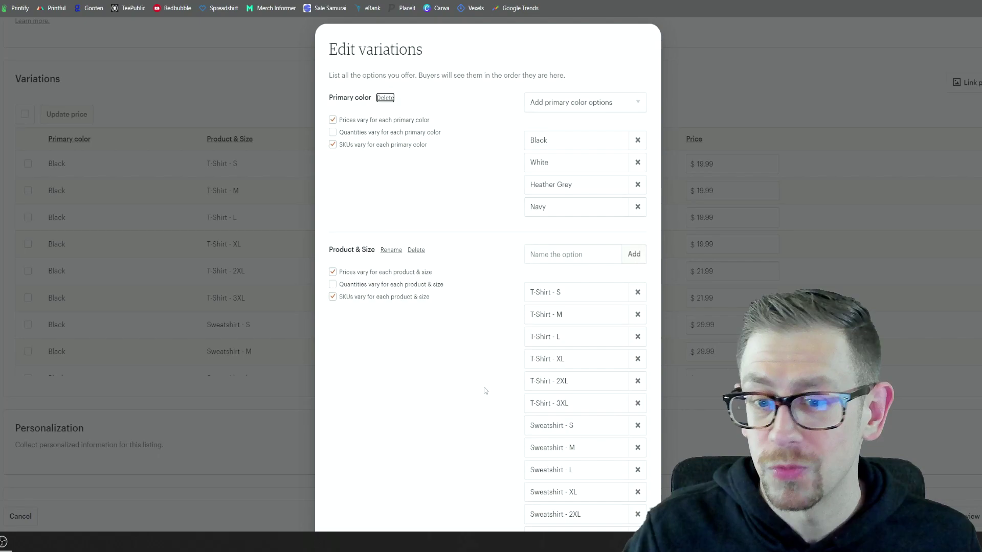
scroll(486, 391, down, 5)
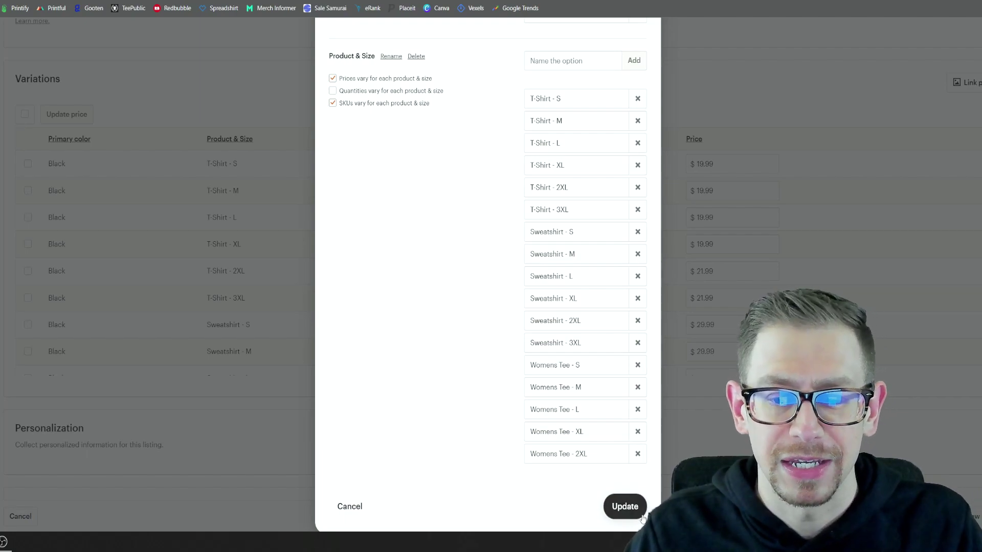
click(625, 506)
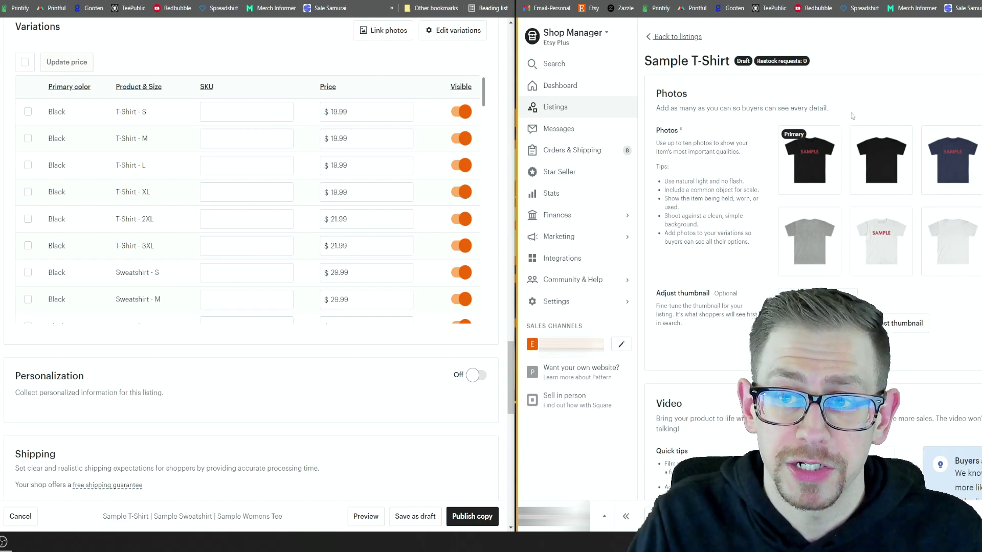
- Scroll the synced listing's Variations table down to the Black S–3XL rows and their SKUs
mouse_move(931, 184)
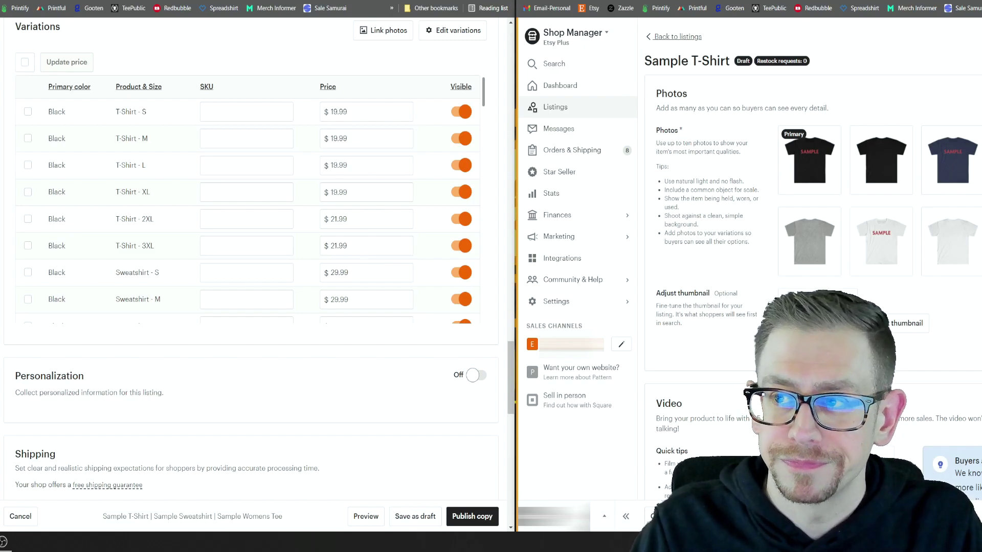
scroll(932, 184, down, 10)
scroll(813, 256, down, 15)
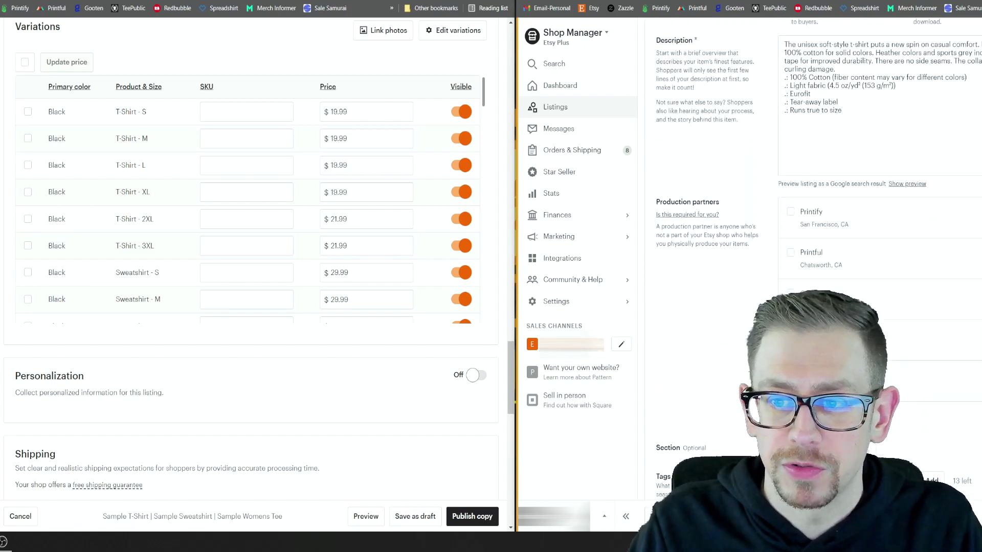
scroll(817, 172, down, 5)
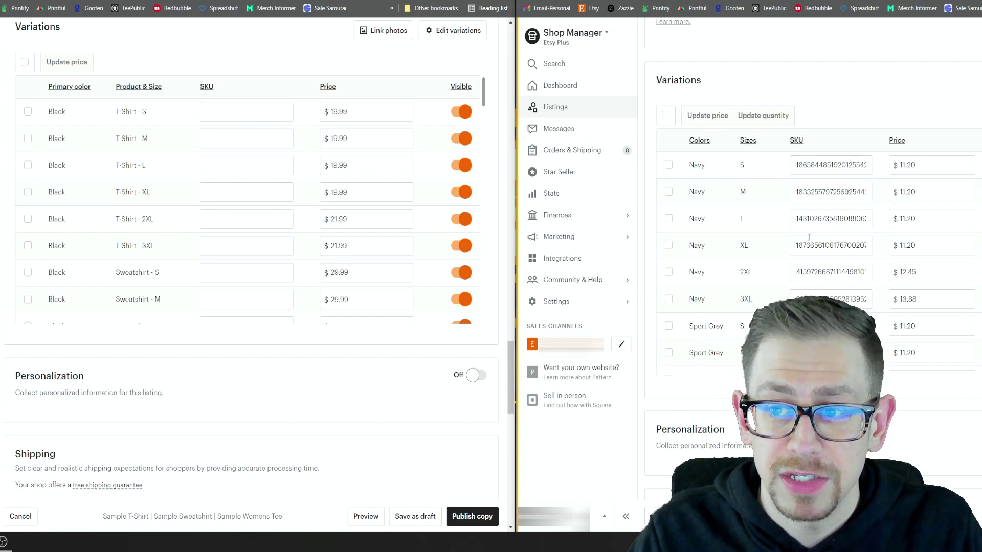
scroll(813, 240, down, 4)
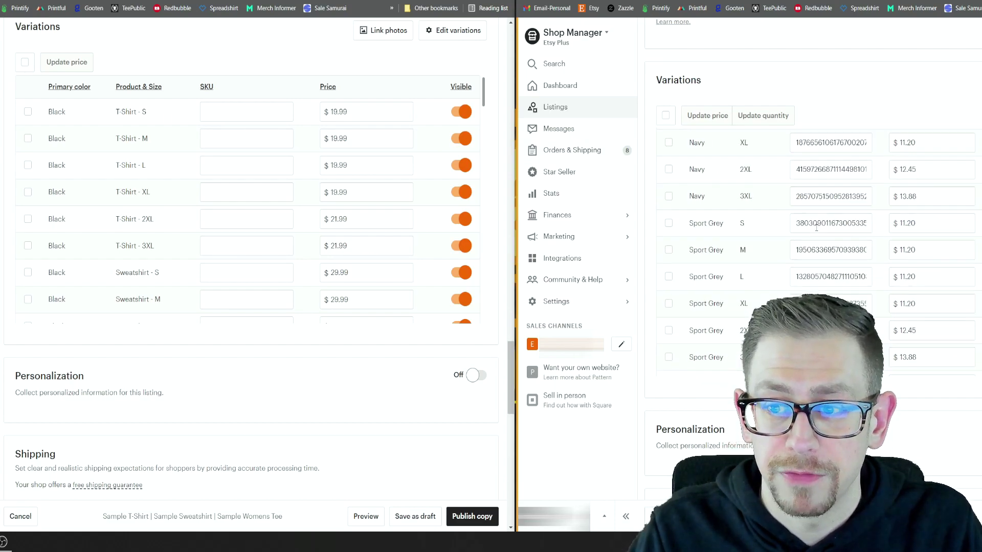
scroll(816, 228, down, 1)
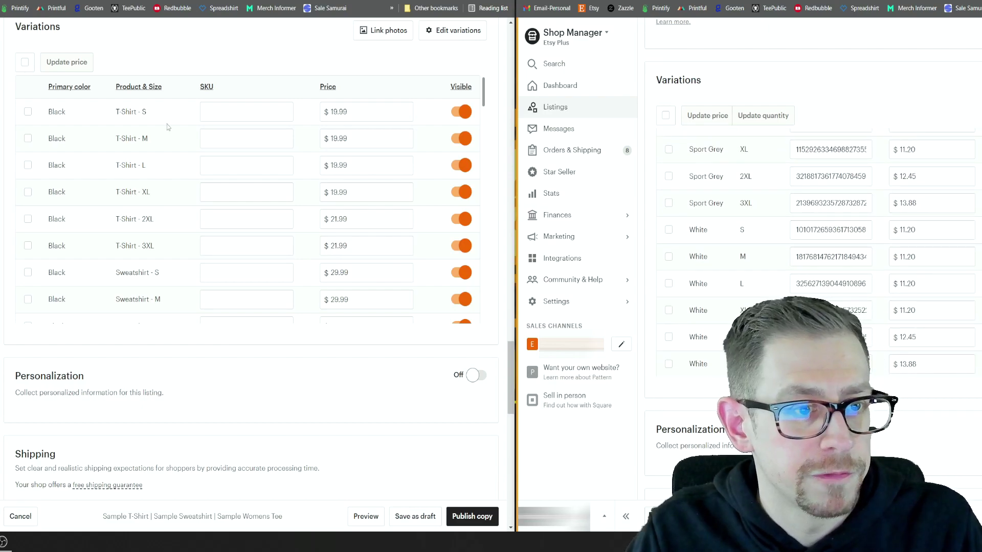
scroll(761, 250, down, 3)
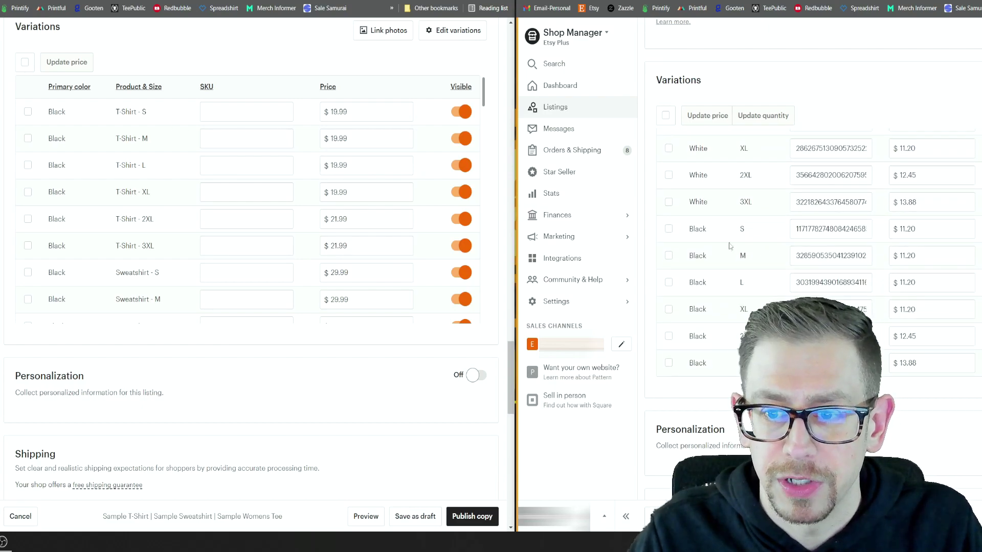
- Copy the Black S–3XL SKUs from the synced listing into the matching T-Shirt SKU fields
double_click(838, 236)
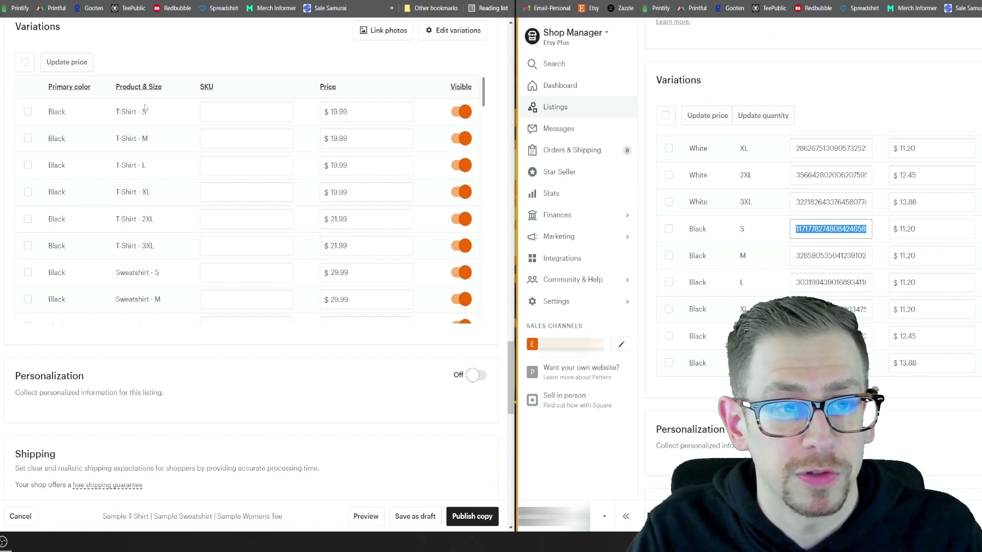
click(239, 109)
key(ctrl+v)
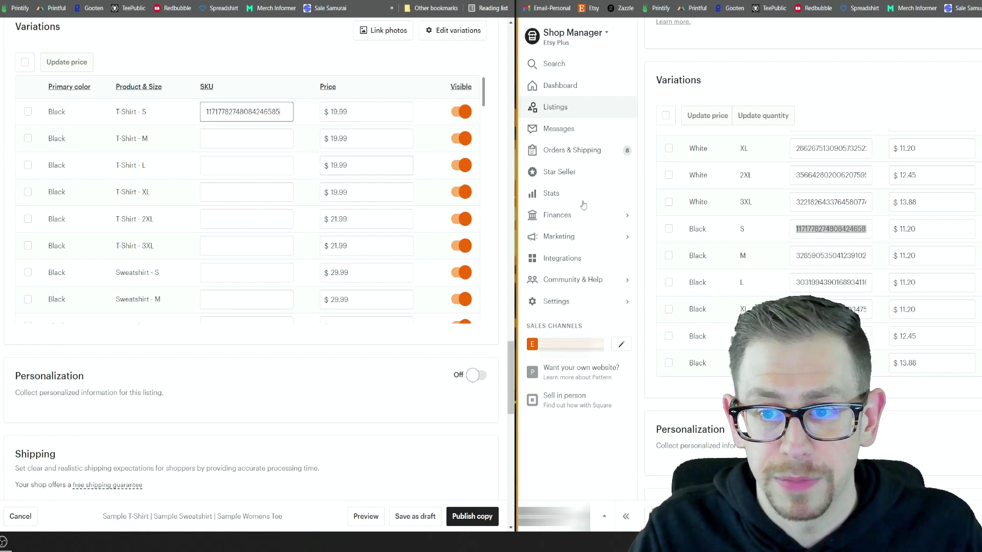
double_click(826, 256)
key(ctrl+c)
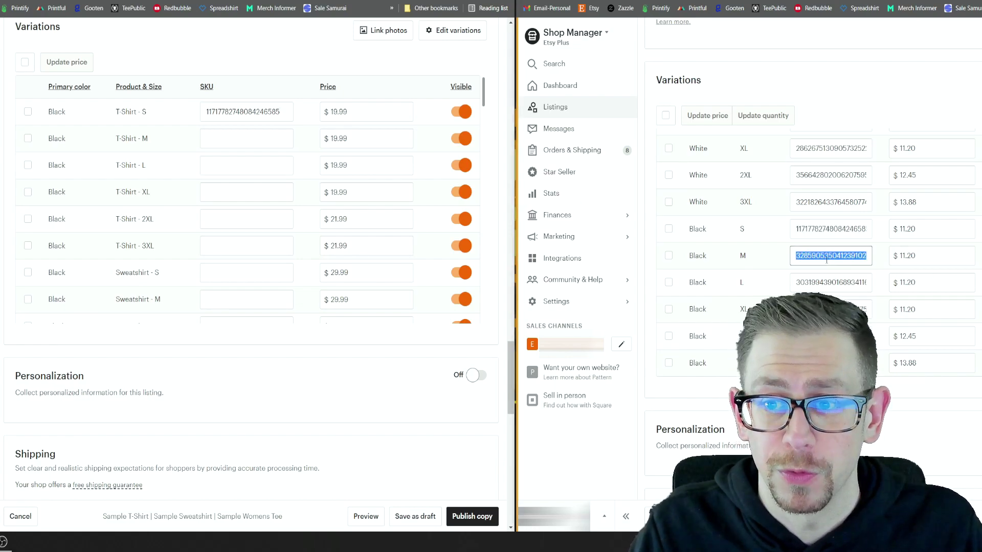
click(247, 138)
key(ctrl+v)
click(247, 165)
key(ctrl+v)
click(247, 192)
key(ctrl+v)
click(246, 219)
key(ctrl+v)
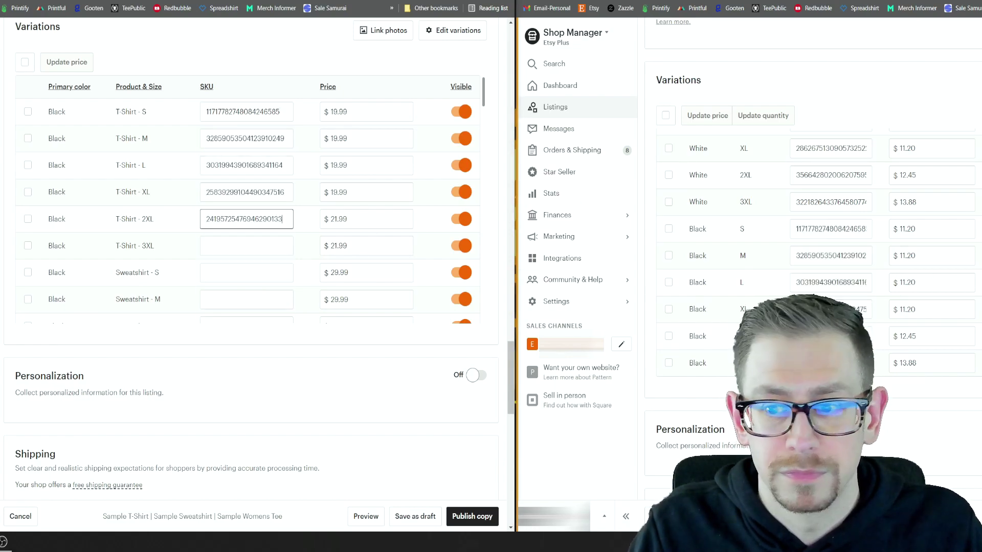
click(247, 246)
key(ctrl+v)
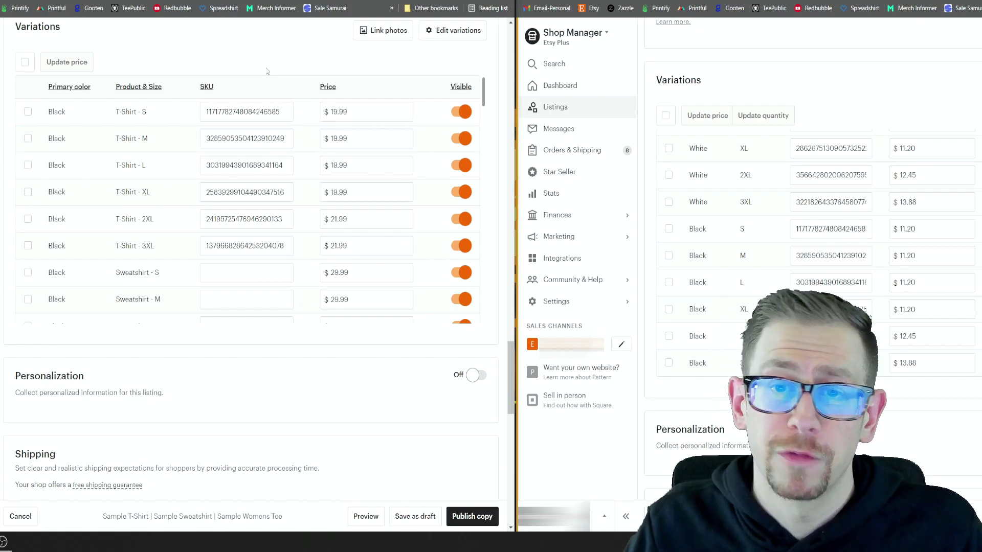
- Scroll down the combined listing past the Shipping section
scroll(791, 281, up, 2)
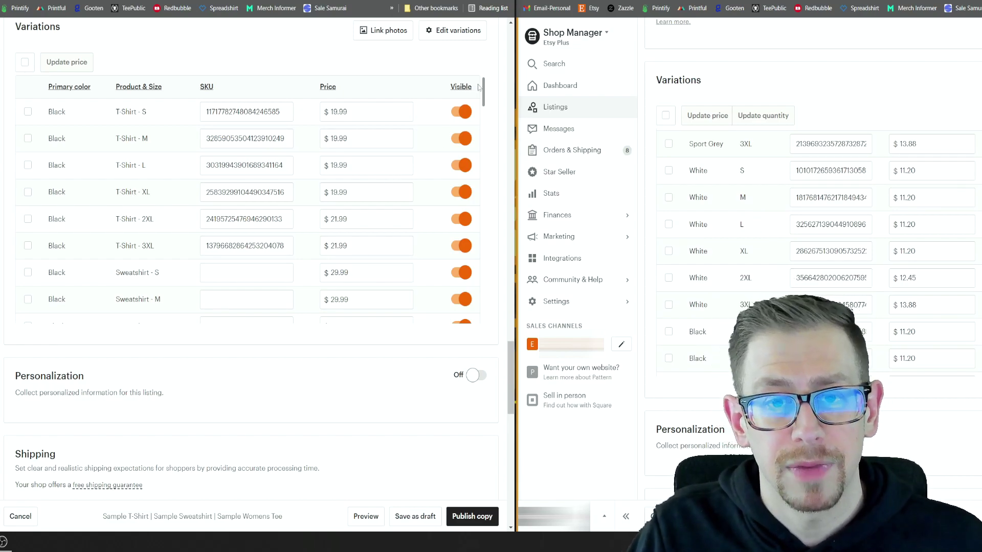
scroll(486, 95, down, 2)
mouse_move(486, 95)
mouse_down()
mouse_move(484, 117)
mouse_move(483, 91)
mouse_up()
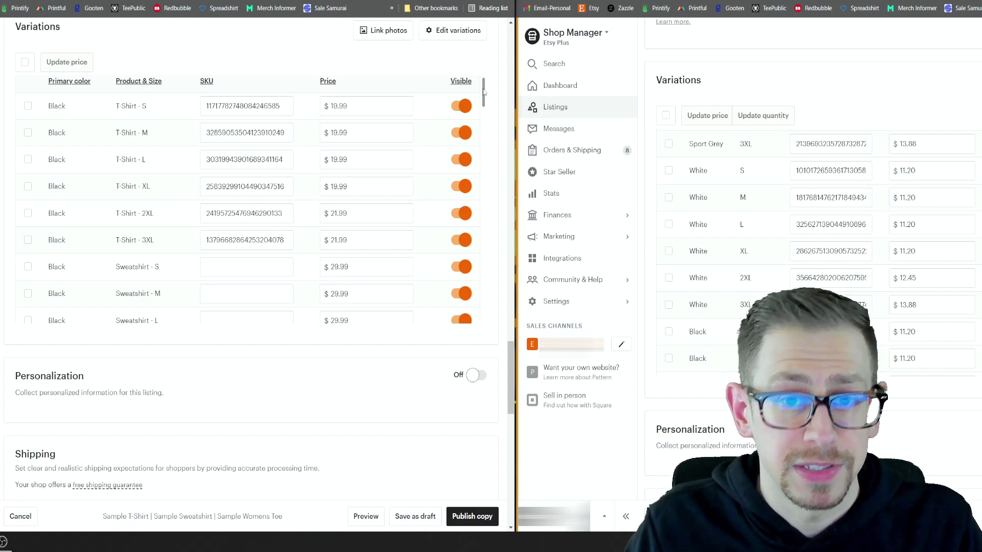
scroll(495, 211, down, 5)
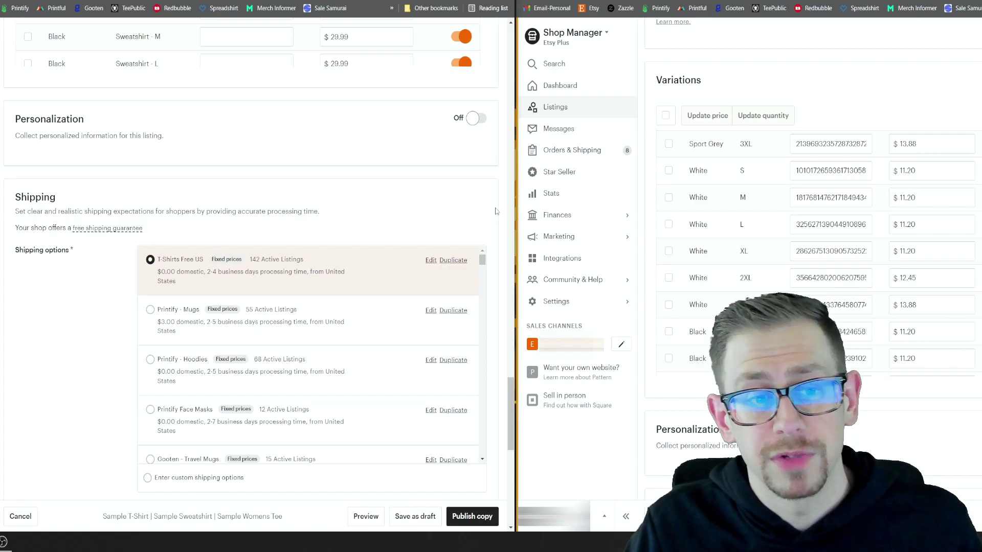
scroll(494, 211, down, 1)
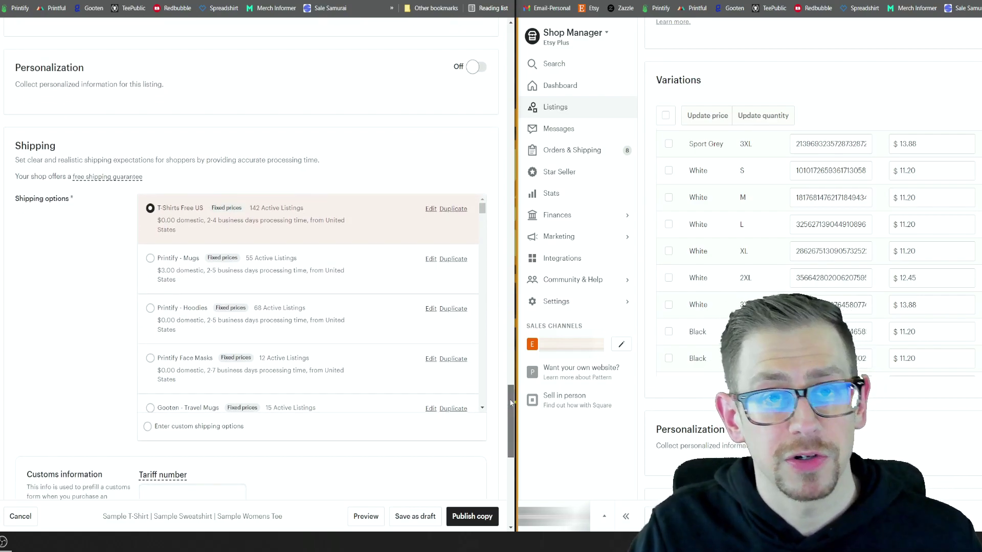
scroll(509, 404, down, 1)
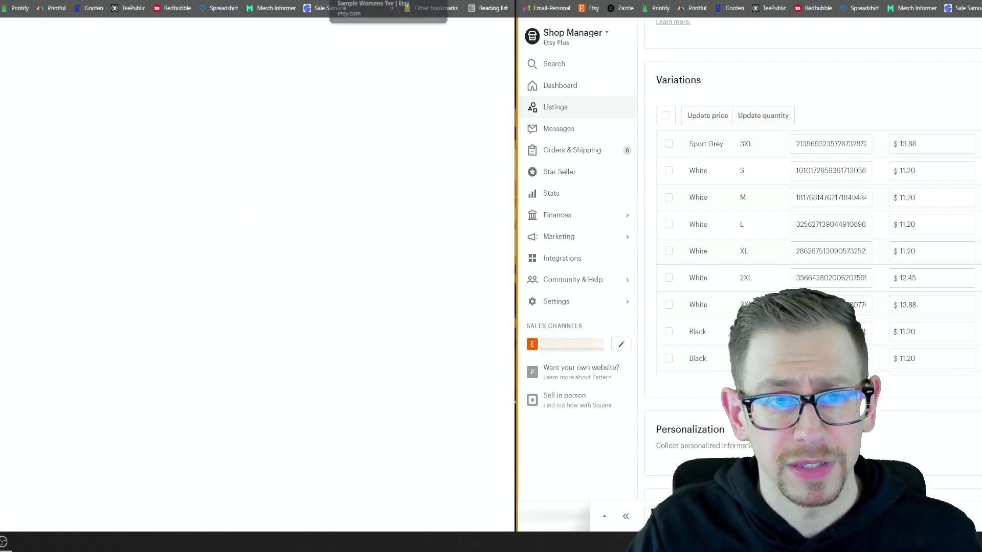
- On the maximized live listing page, choose Black as the primary colour
key(ctrl+Tab)
key(super+Up)
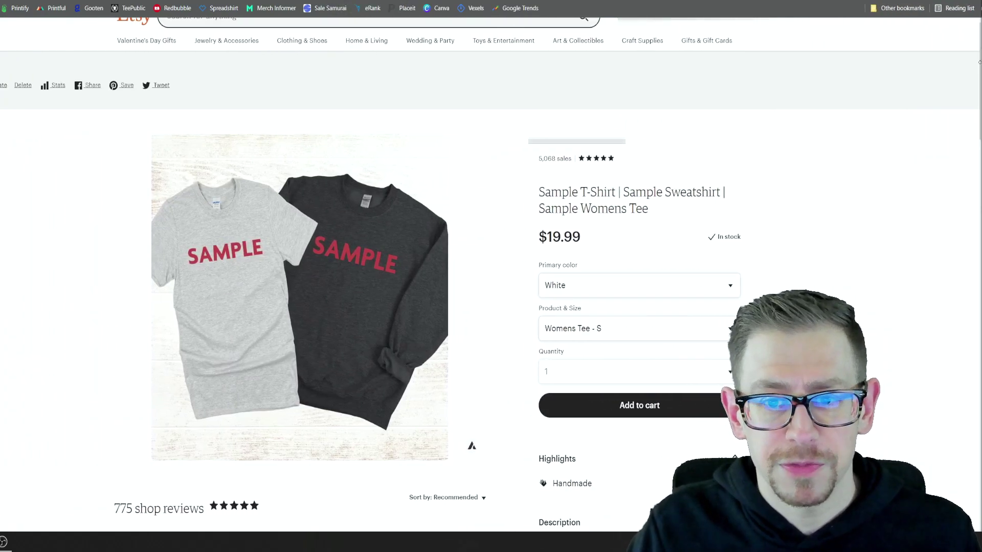
scroll(836, 209, down, 2)
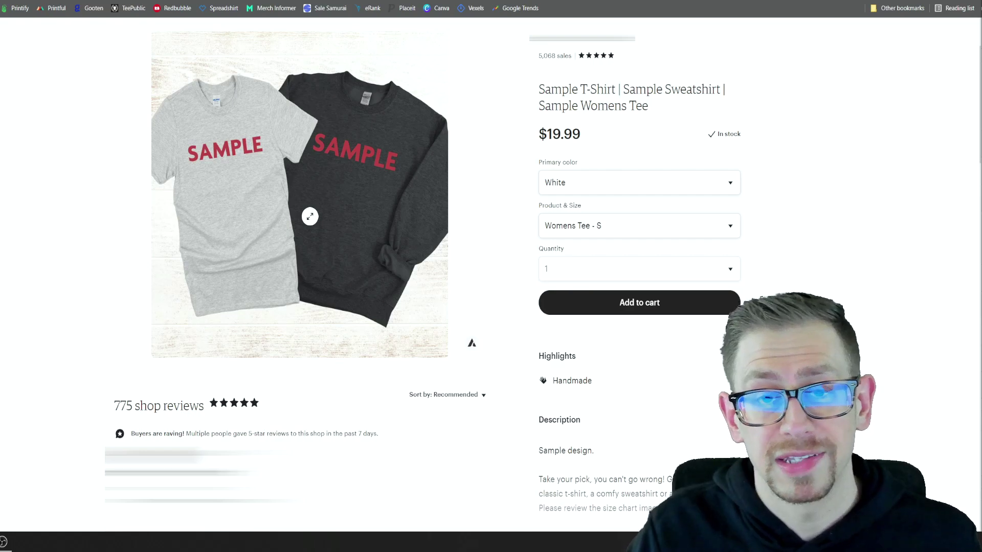
click(614, 184)
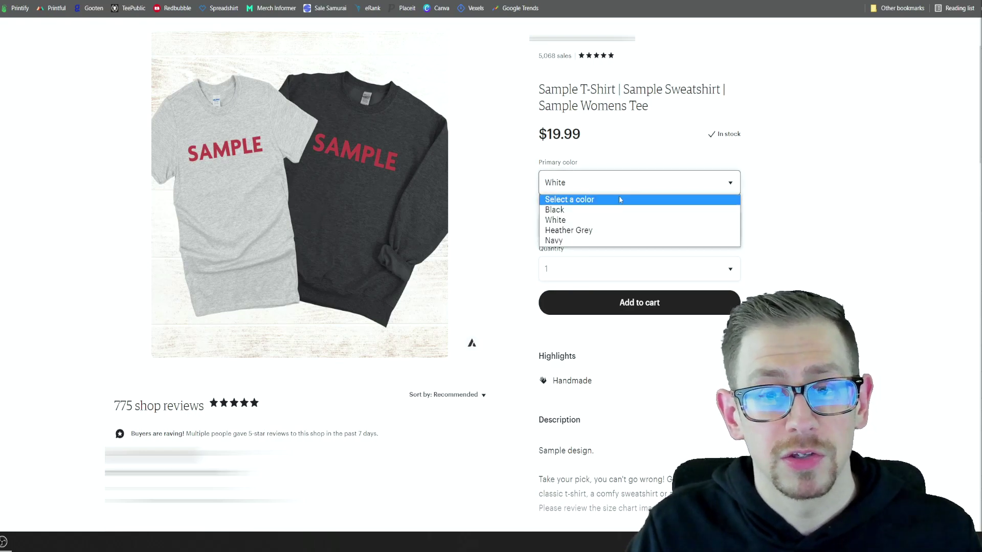
click(621, 210)
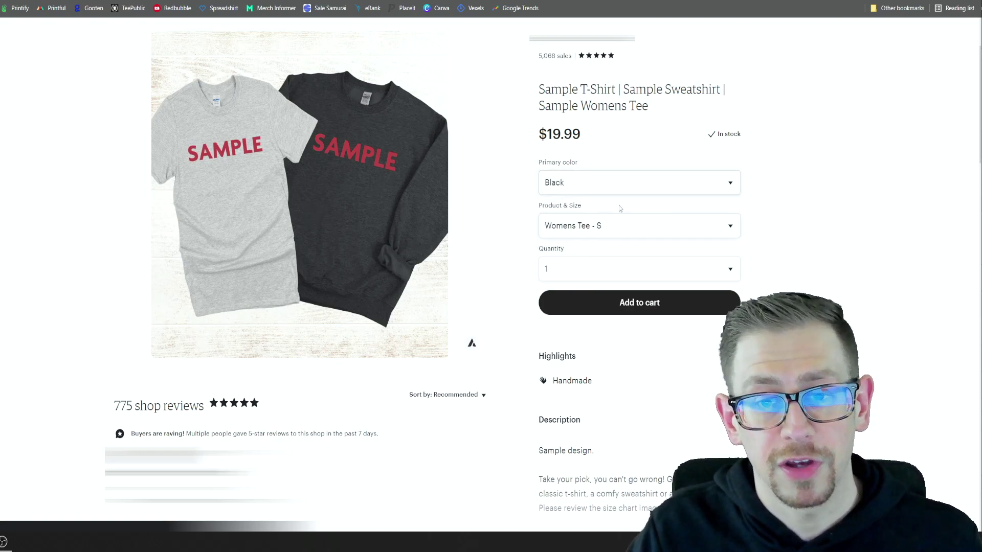
- Select Sweatshirt - 3XL ($33.99) in the Product & Size options
click(621, 226)
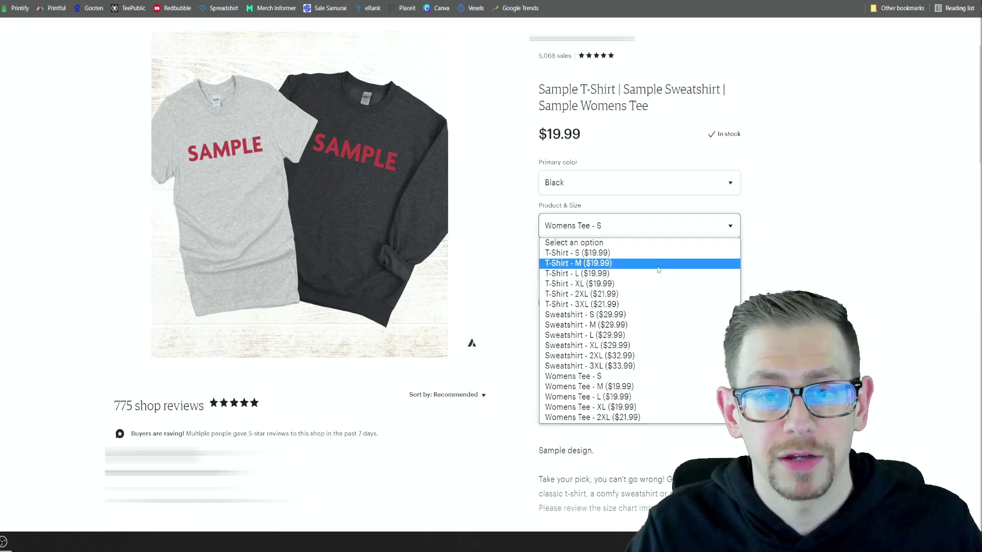
click(656, 397)
click(731, 225)
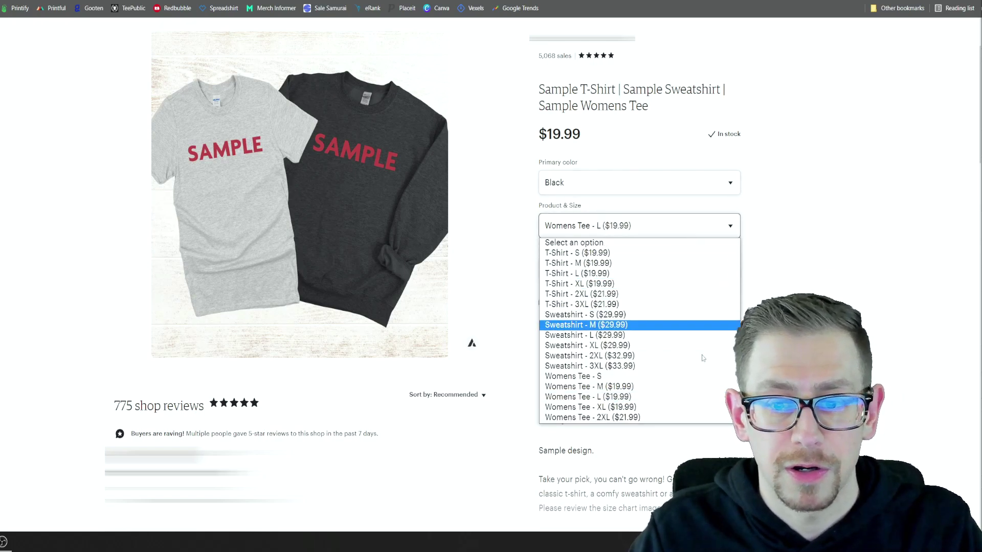
click(701, 366)
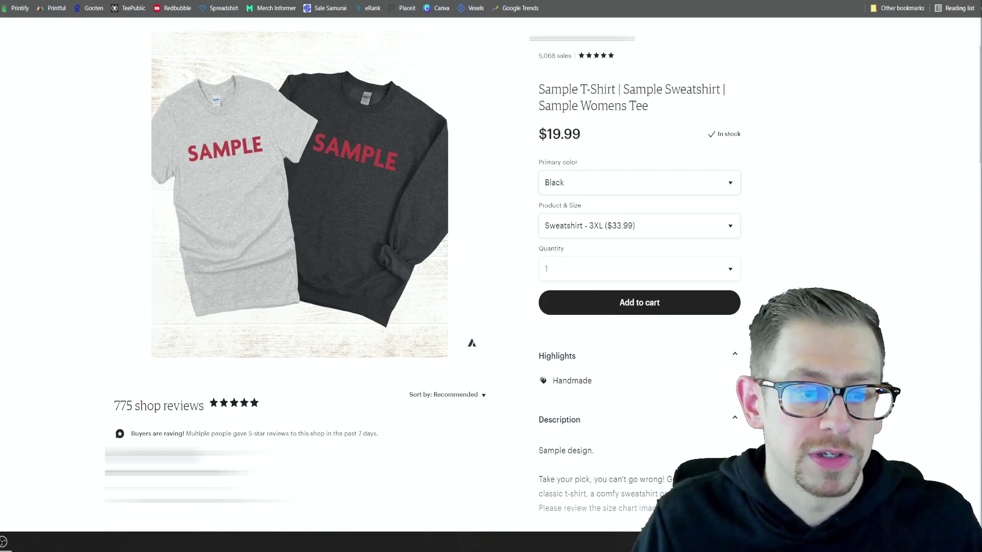
scroll(490, 281, down, 1)
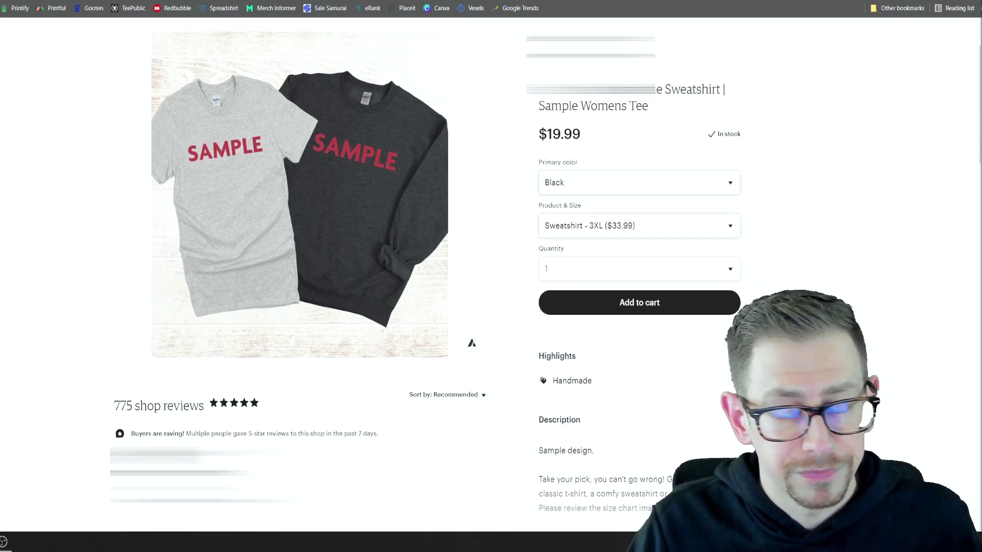